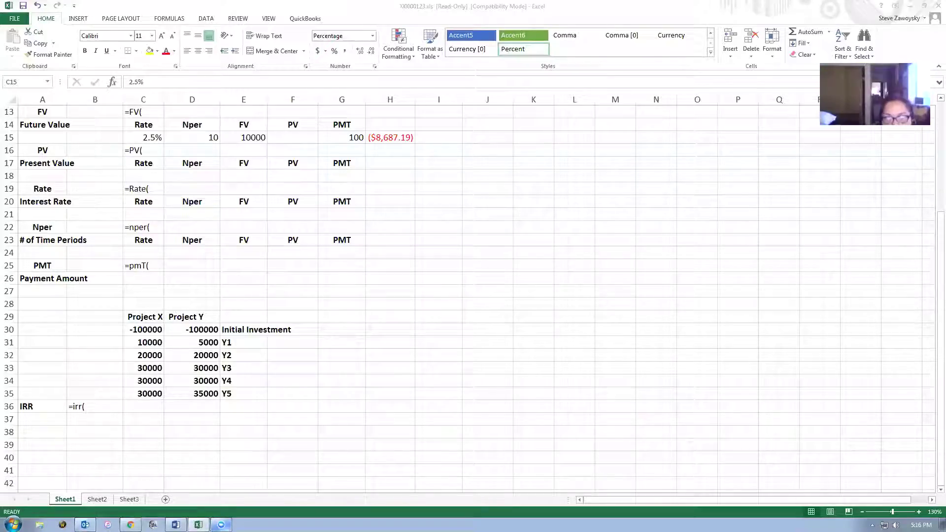
# Switch to the exercises document in Word, read exercise 6 and its expected-returns table, and return to the Excel workbook.
pyautogui.moveTo(222, 525)
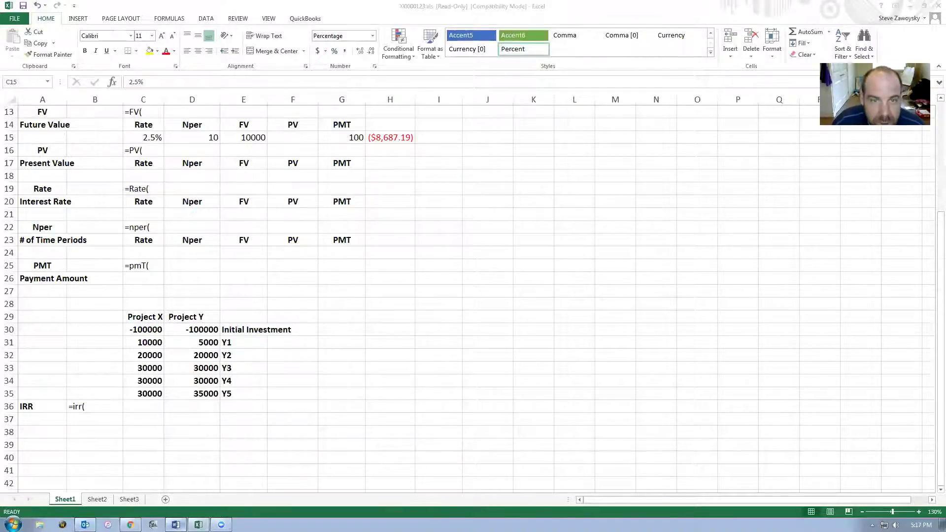
pyautogui.click(175, 524)
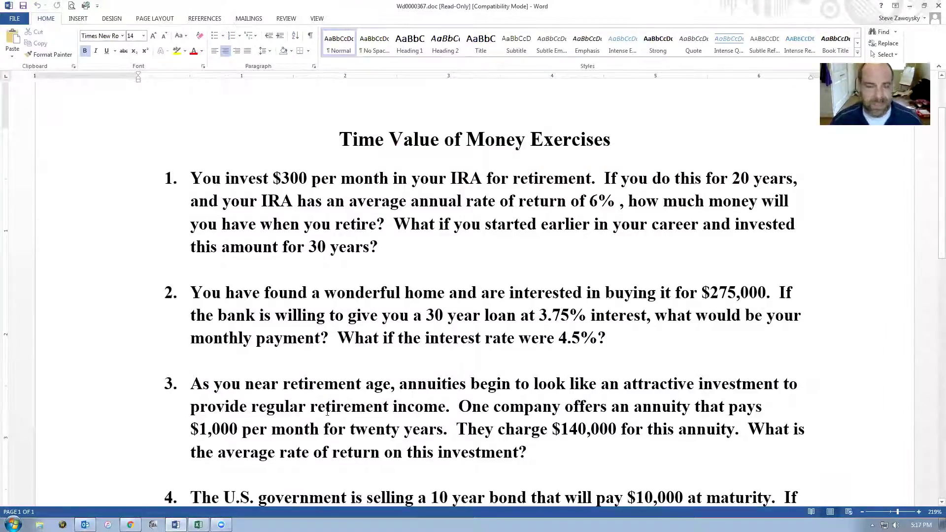
pyautogui.scroll(-3, 295, 421)
pyautogui.scroll(-3, 296, 420)
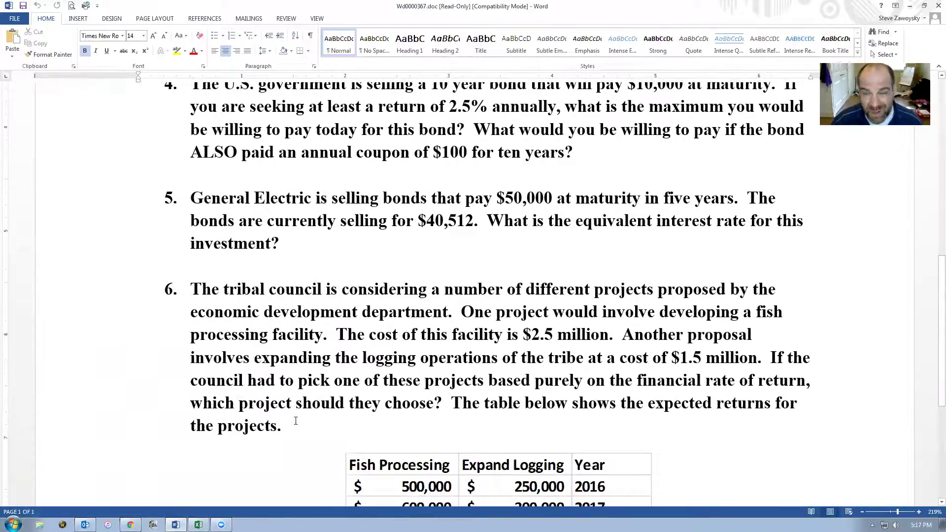
pyautogui.scroll(-3, 296, 420)
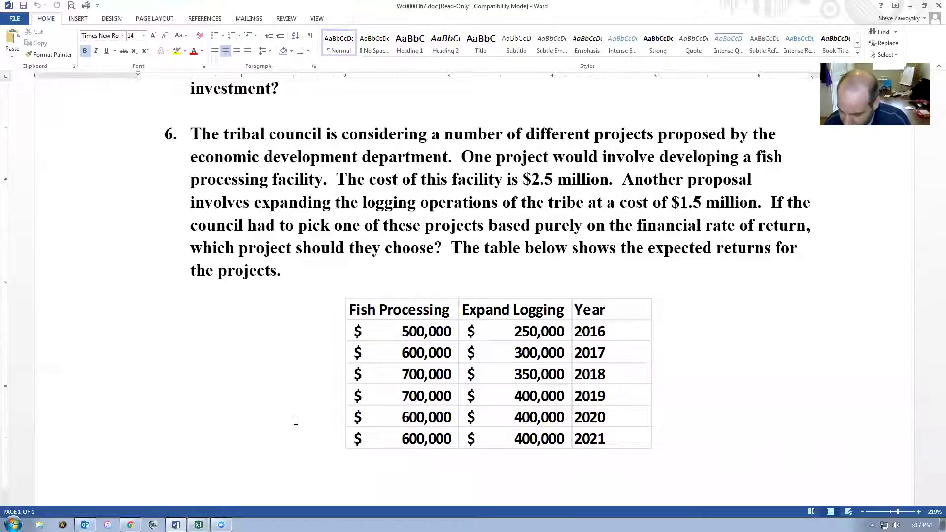
pyautogui.scroll(-2, 295, 421)
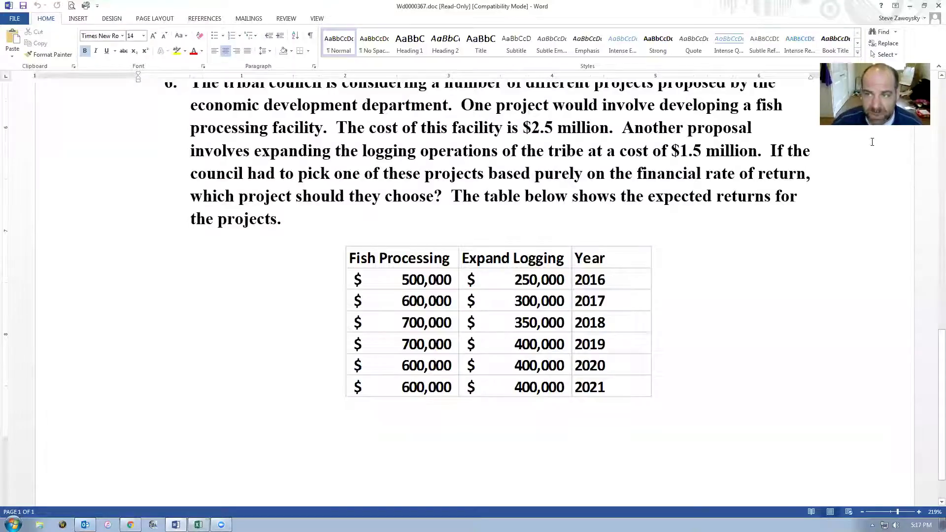
pyautogui.scroll(2, 872, 142)
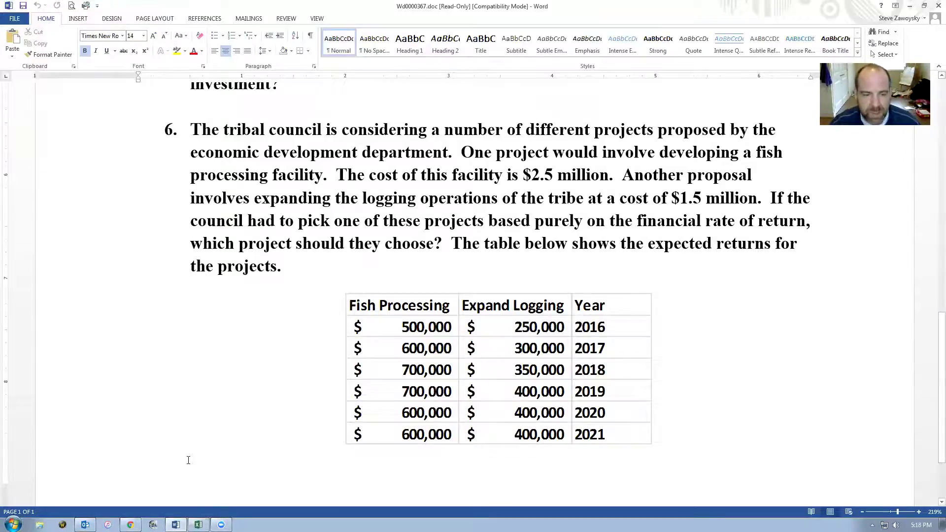
pyautogui.click(199, 524)
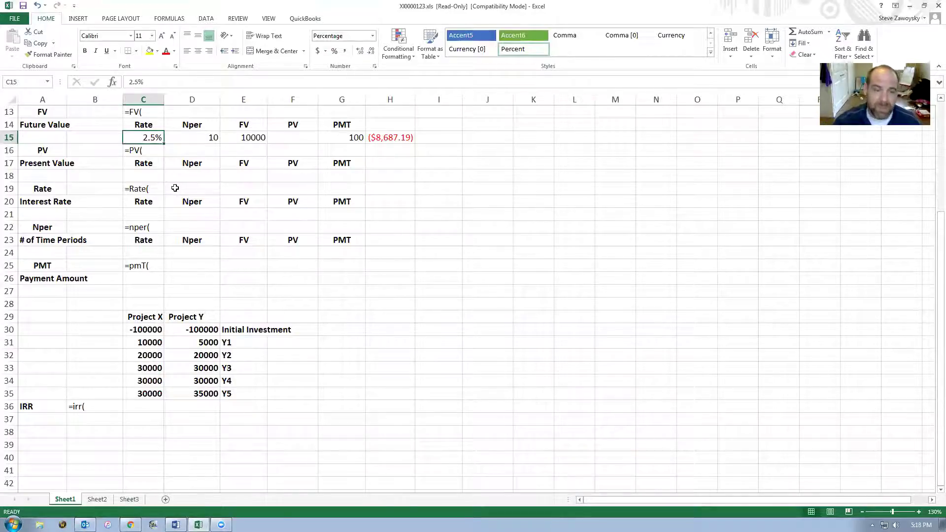
# Copy the expected-returns table from exercise 6 in Word and paste it into the Excel sheet at H30, keeping source formatting.
pyautogui.click(176, 525)
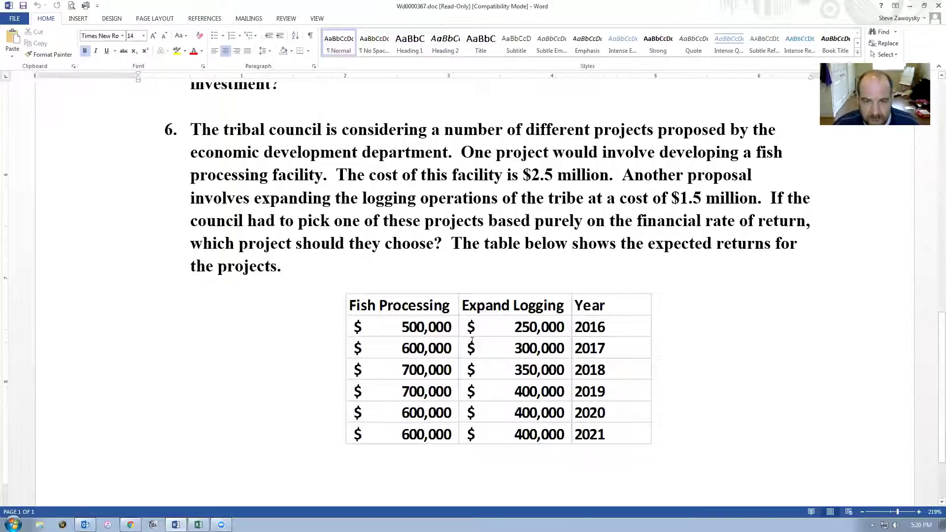
pyautogui.click(364, 302)
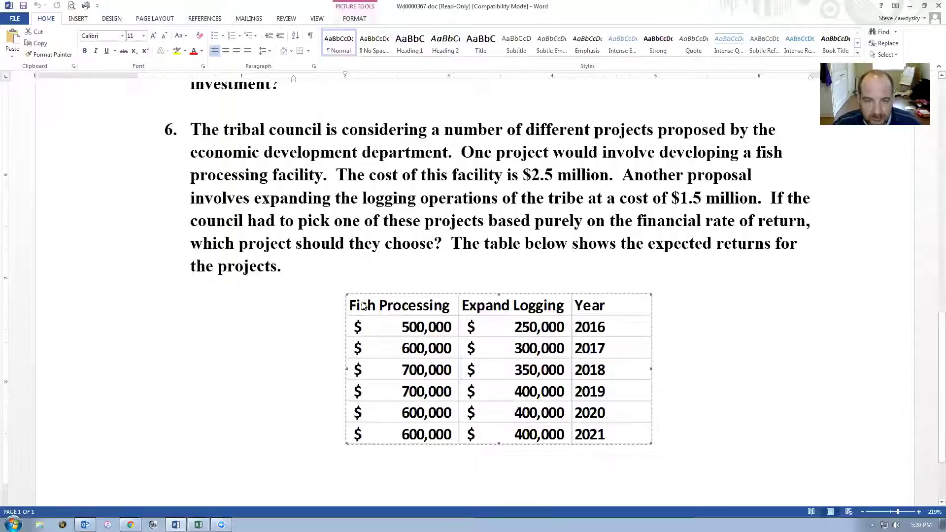
pyautogui.rightClick(364, 303)
pyautogui.click(381, 321)
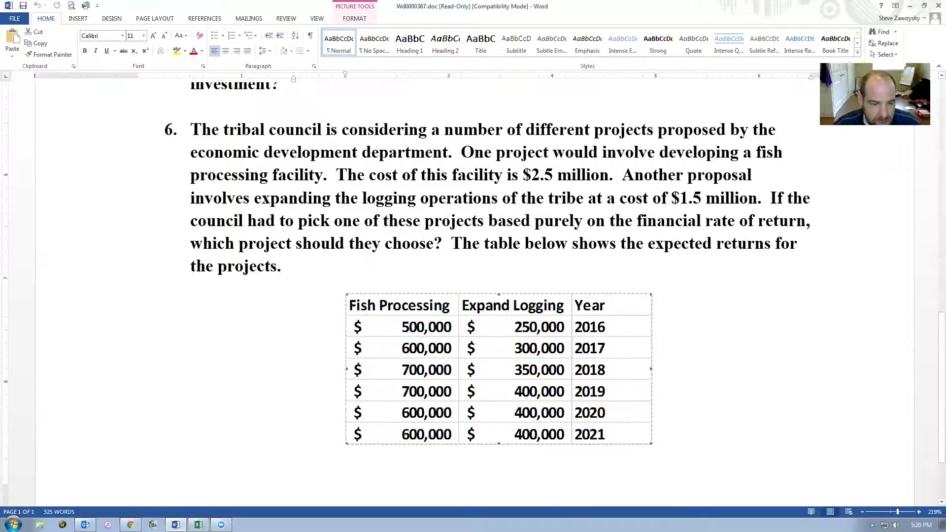
pyautogui.click(198, 525)
pyautogui.click(413, 331)
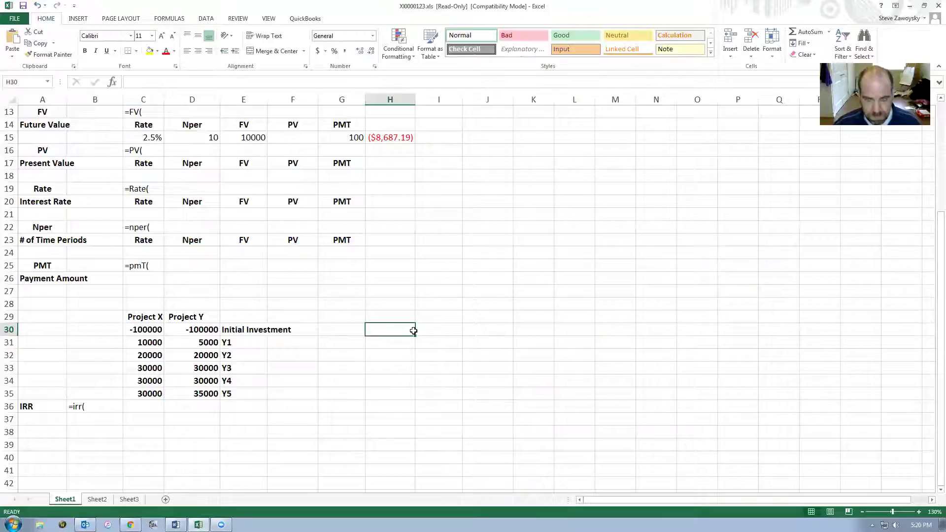
pyautogui.rightClick(405, 334)
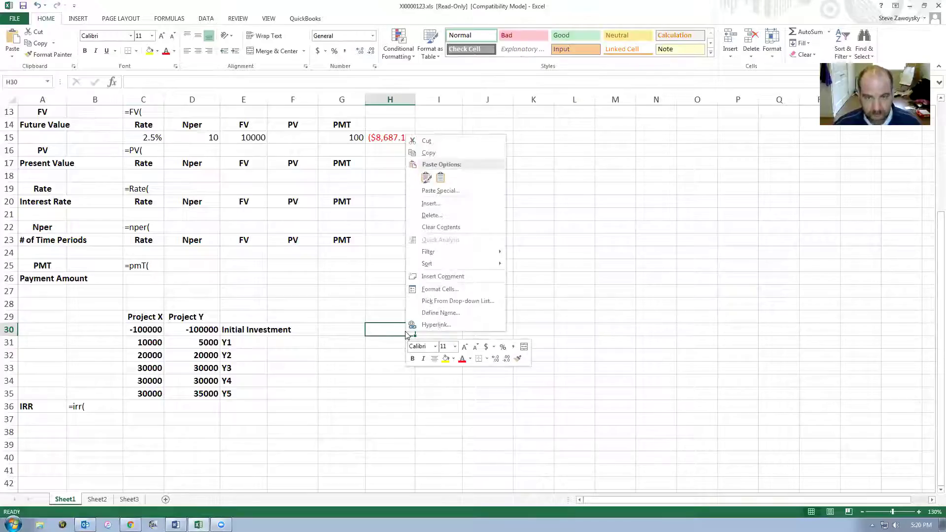
pyautogui.click(427, 178)
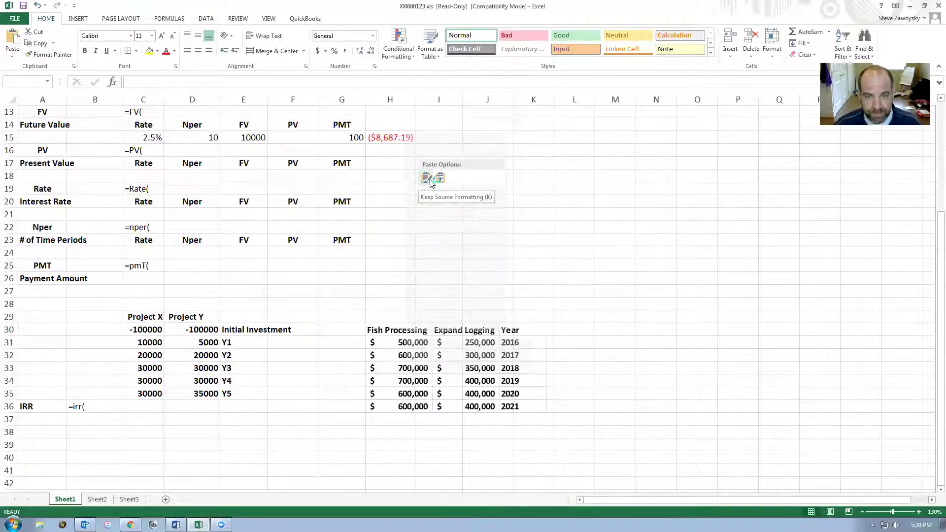
pyautogui.click(537, 288)
pyautogui.click(451, 305)
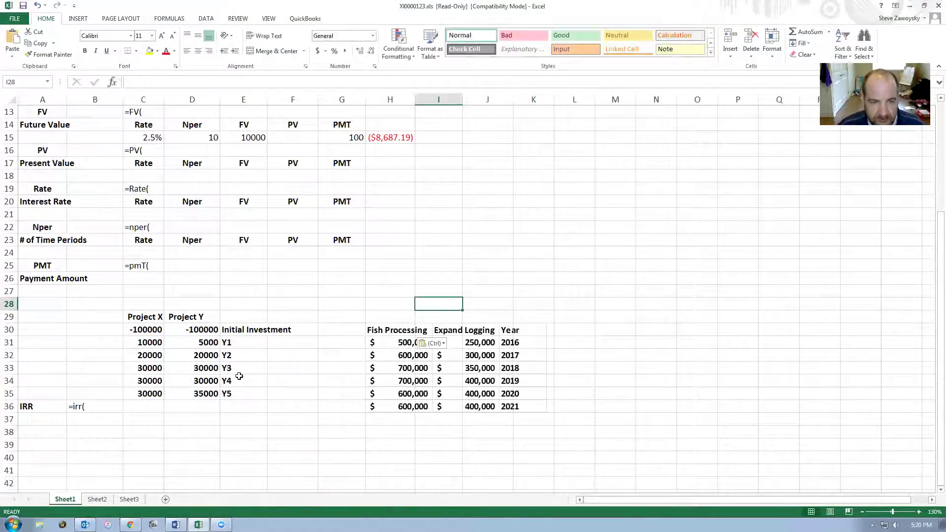
# Rename the project headers in C29 and D29 as Fish Processing and Logging, and widen column C to fit its header.
pyautogui.click(151, 317)
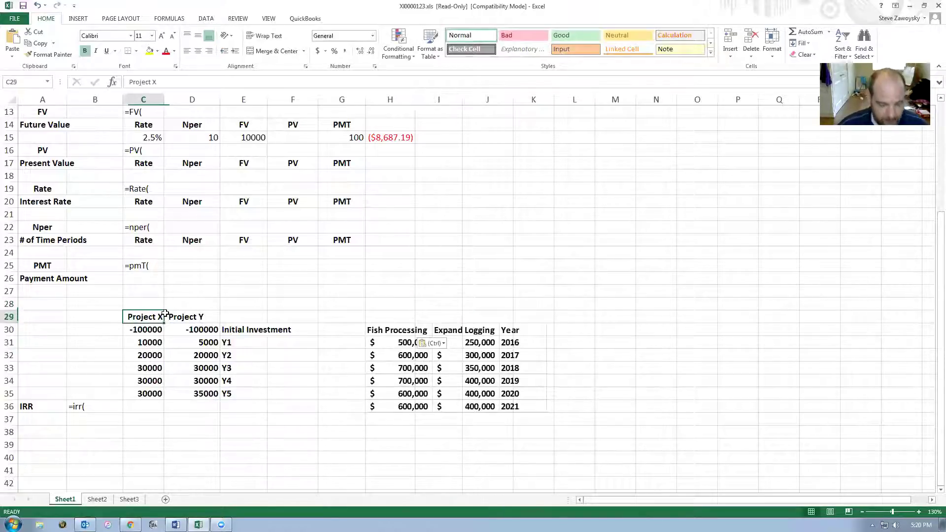
pyautogui.write('"Pro')
pyautogui.press('BackSpace')
pyautogui.press('BackSpace')
pyautogui.press('BackSpace')
pyautogui.press('BackSpace')
pyautogui.write('Fish Processing')
pyautogui.press('Tab')
pyautogui.write('L')
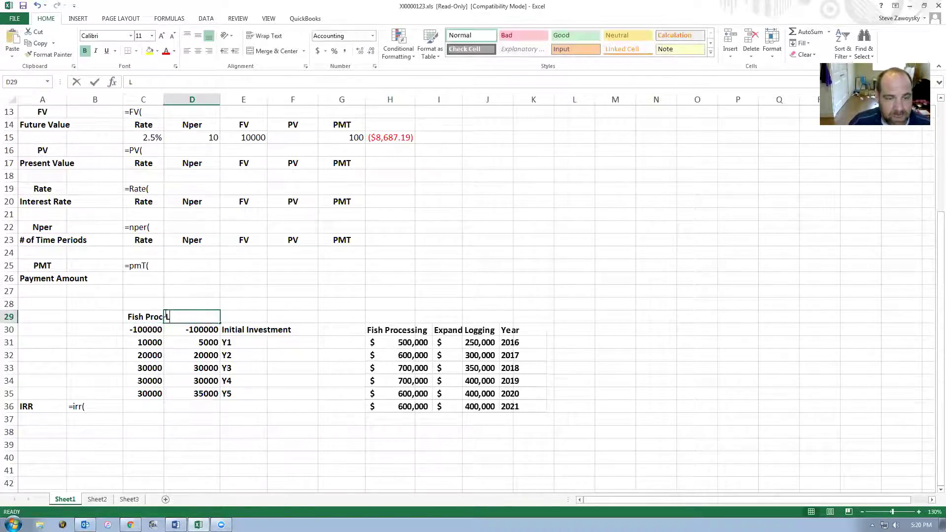
pyautogui.write('oggi')
pyautogui.press('BackSpace')
pyautogui.press('BackSpace')
pyautogui.write('gion')
pyautogui.press('BackSpace')
pyautogui.press('BackSpace')
pyautogui.write('ng')
pyautogui.press('Return')
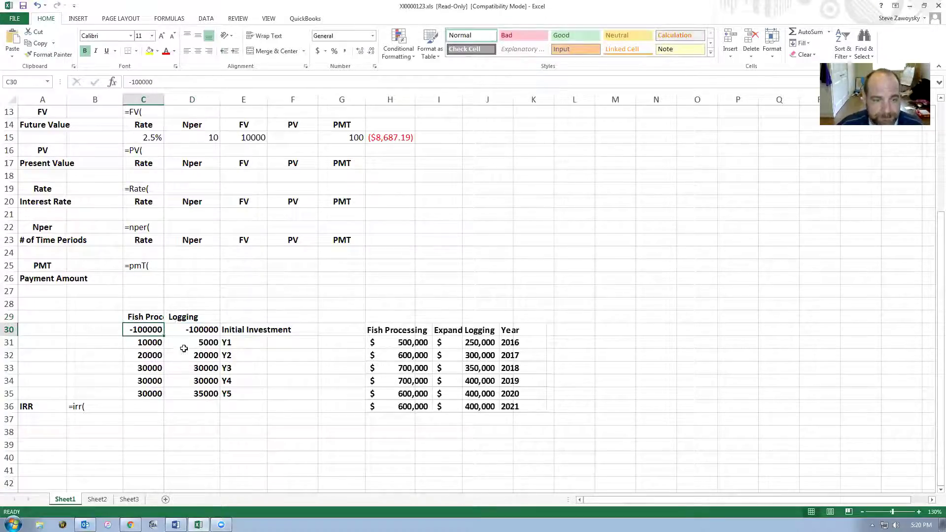
pyautogui.moveTo(164, 99); pyautogui.dragTo(196, 99)
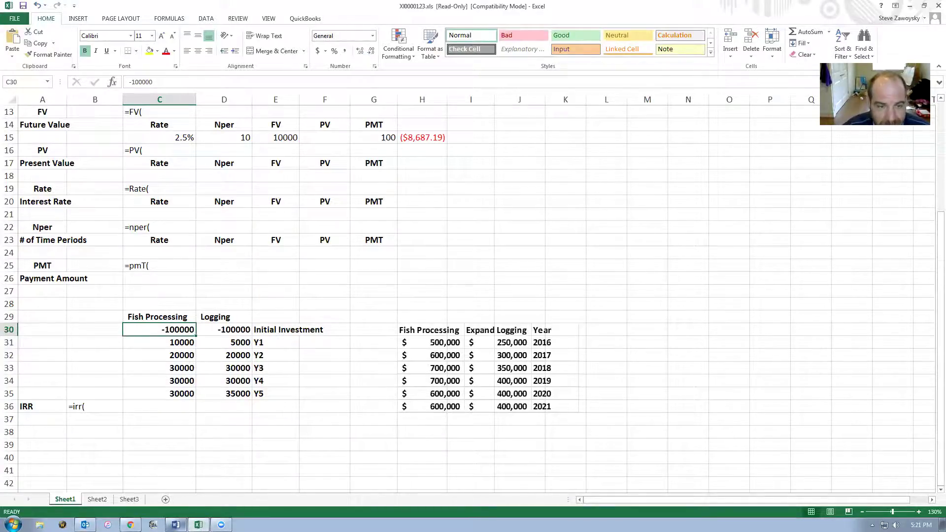
# Check the facility cost in the Word document and set the Fish Processing initial investment in C30 of the Excel sheet to -2500000.
pyautogui.click(176, 524)
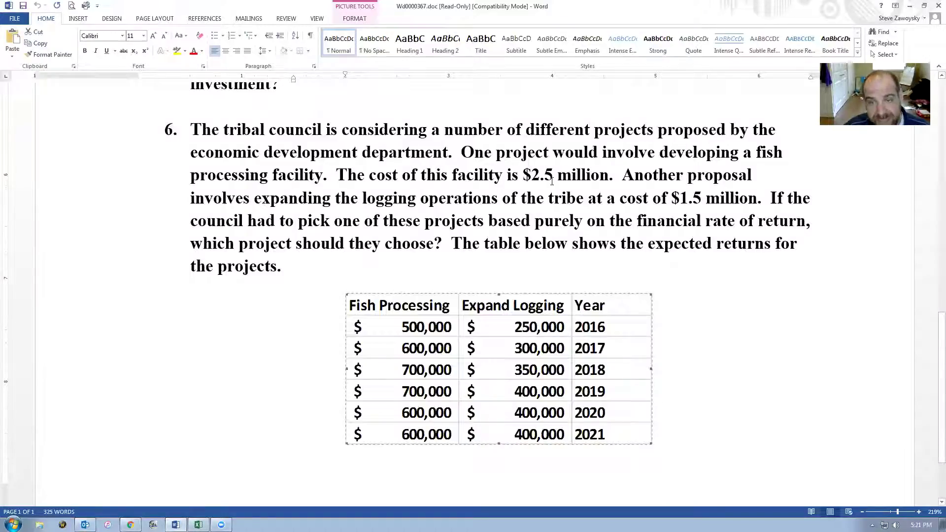
pyautogui.hotkey('alt', 'Tab')
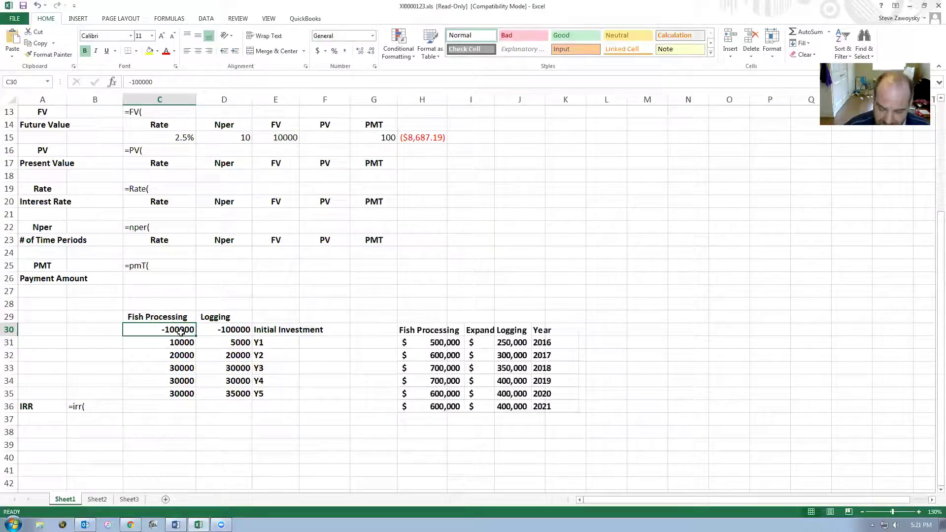
pyautogui.write('-2500')
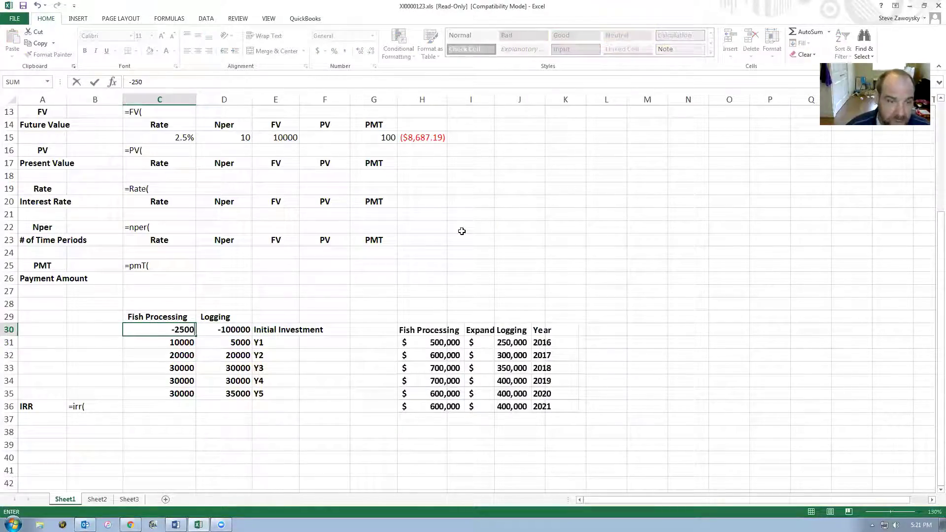
pyautogui.write('000')
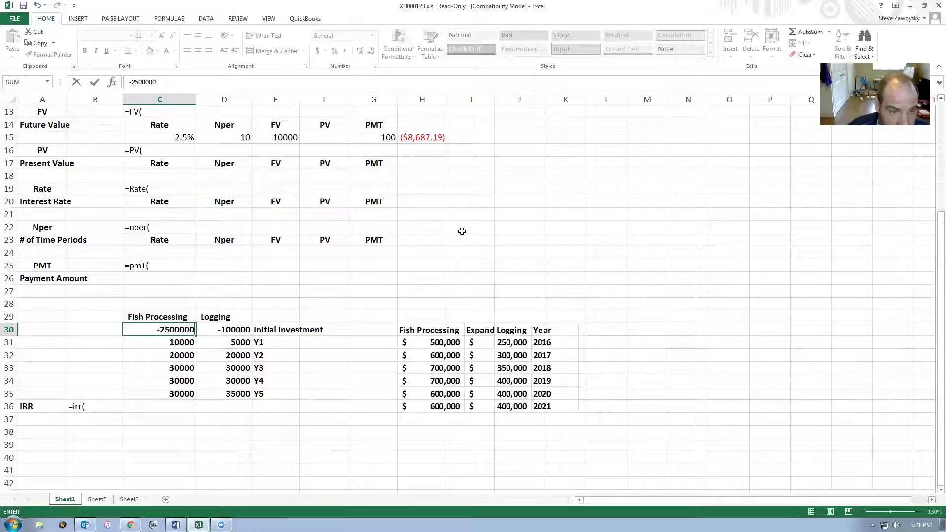
pyautogui.press('Return')
pyautogui.press('Up')
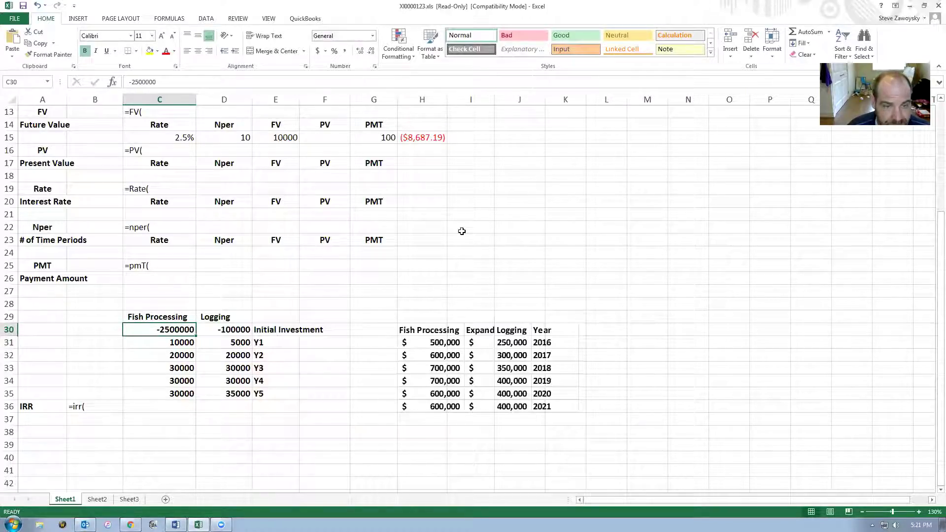
pyautogui.press('Down')
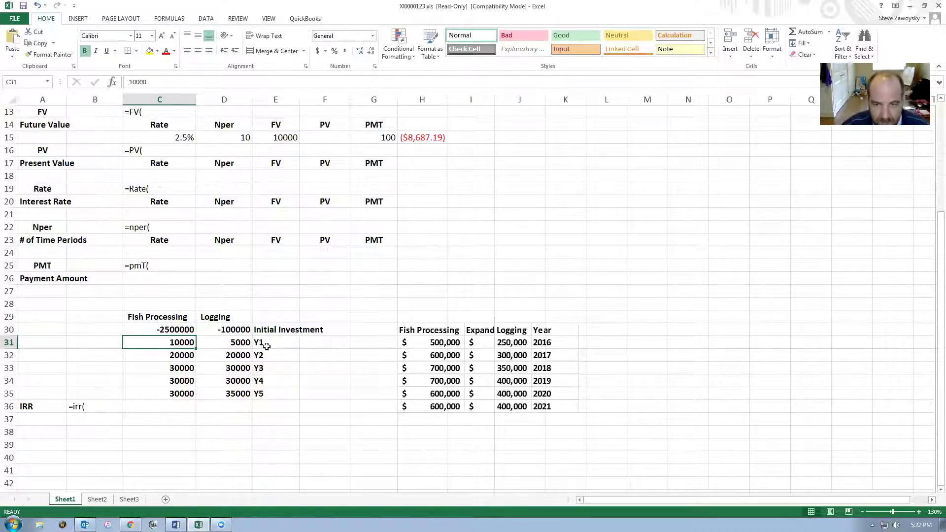
# Replace the year labels from E31 down with 2016, 2017, 2018, 2019, 2020 and 2021.
pyautogui.click(292, 344)
pyautogui.write('2016')
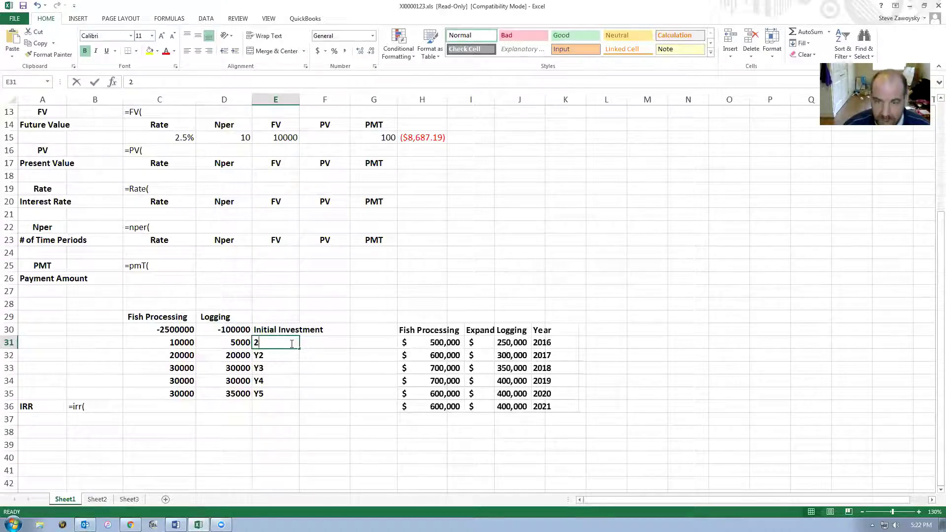
pyautogui.press('Return')
pyautogui.write('2017')
pyautogui.press('Return')
pyautogui.write('2018')
pyautogui.press('Return')
pyautogui.write('2019')
pyautogui.press('Return')
pyautogui.write('2020')
pyautogui.press('Return')
pyautogui.write('2021')
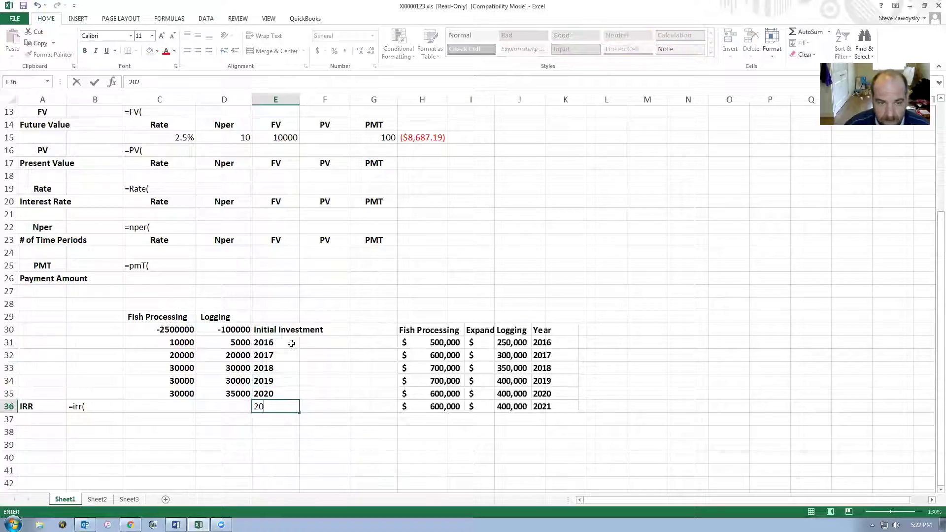
pyautogui.press('Return')
# Set the worksheet's zoom to a custom 150%.
pyautogui.click(179, 342)
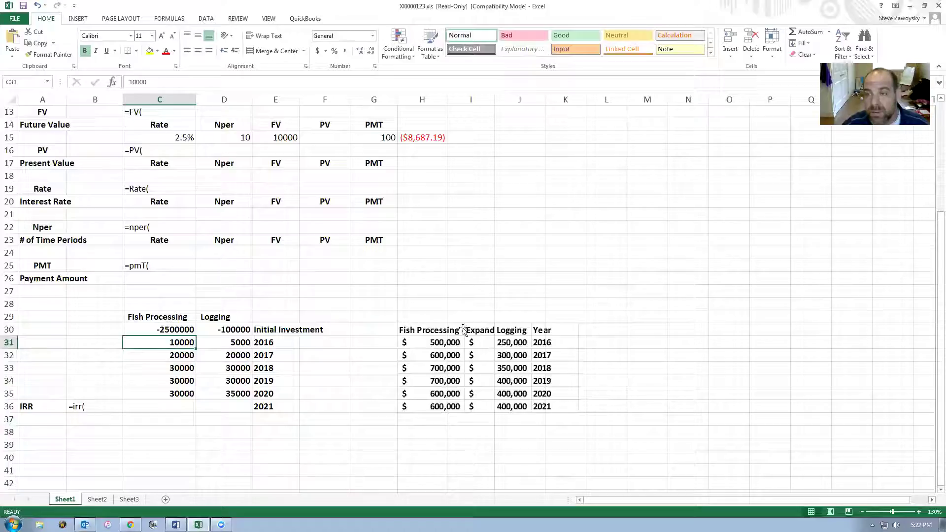
pyautogui.click(270, 19)
pyautogui.click(200, 43)
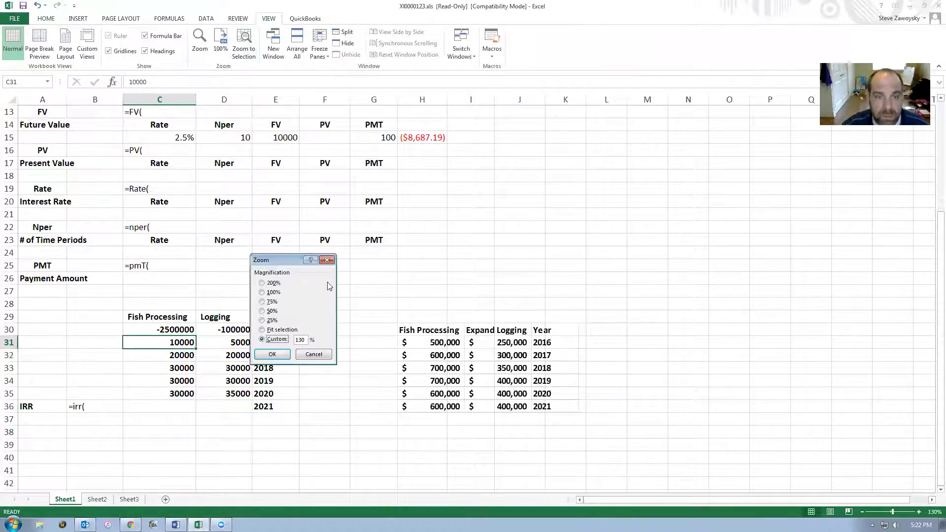
pyautogui.click(302, 340)
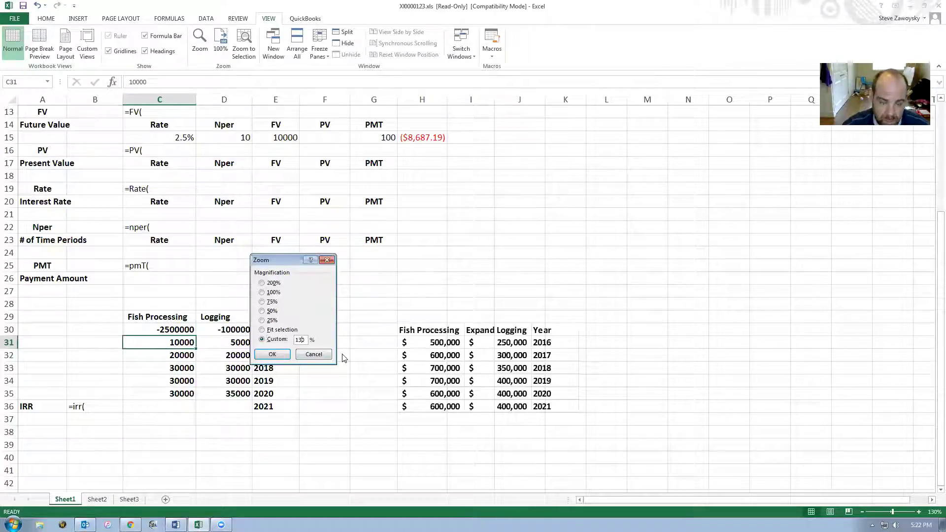
pyautogui.write('150')
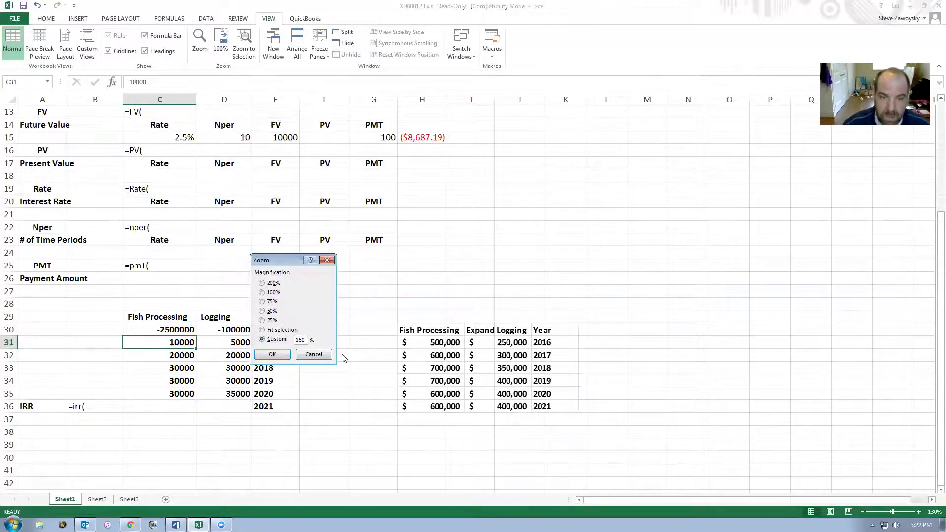
pyautogui.click(272, 355)
pyautogui.scroll(-1, 697, 306)
pyautogui.scroll(-2, 697, 306)
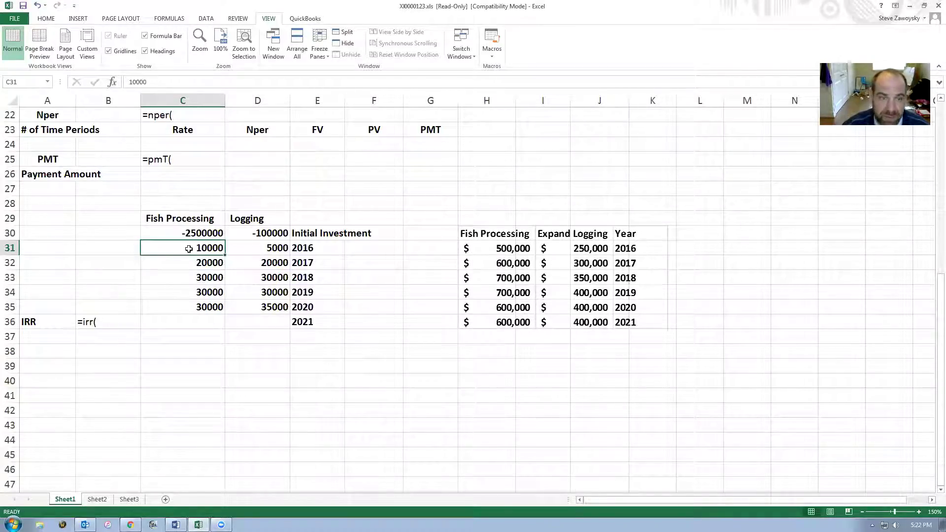
# Enter the Fish Processing returns for 2016 to 2020 in C31:C35 as 500000, 600000, 700000, 700000 and 600000.
pyautogui.write('500000')
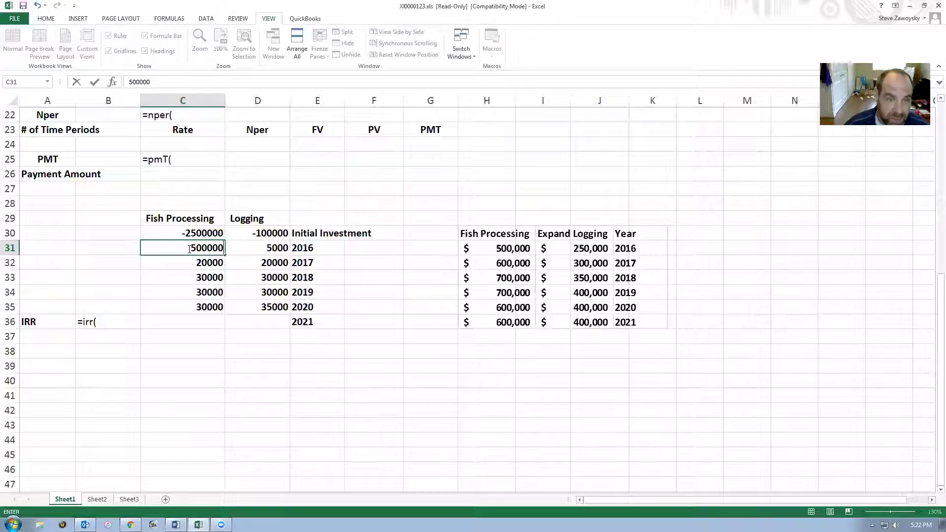
pyautogui.press('Return')
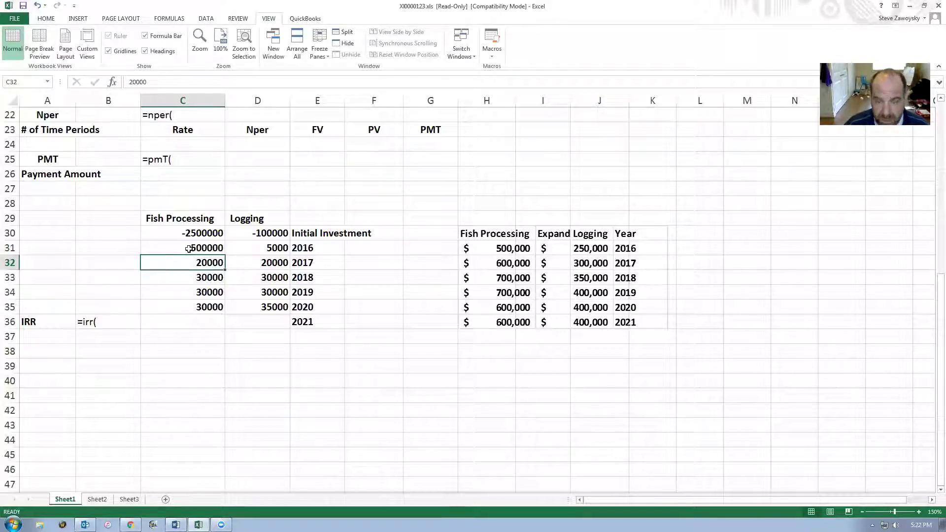
pyautogui.write('600000')
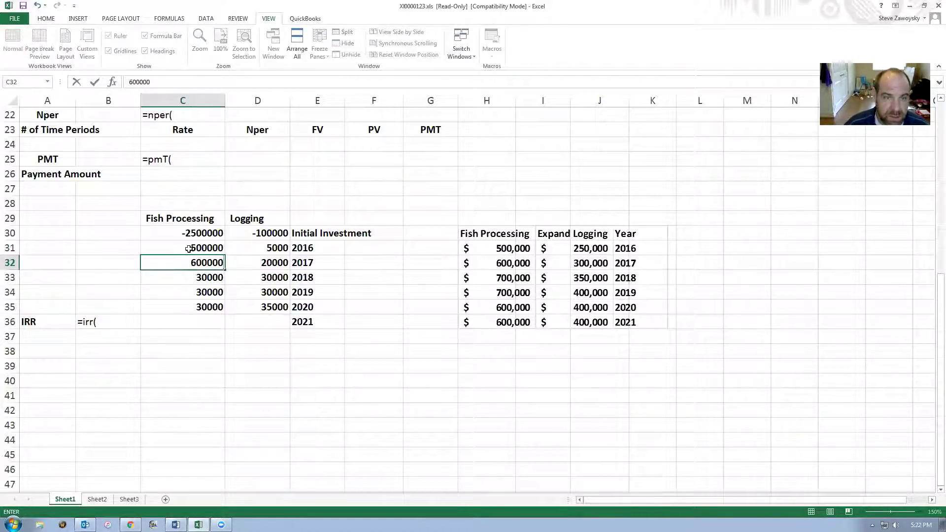
pyautogui.press('Return')
pyautogui.write('700000')
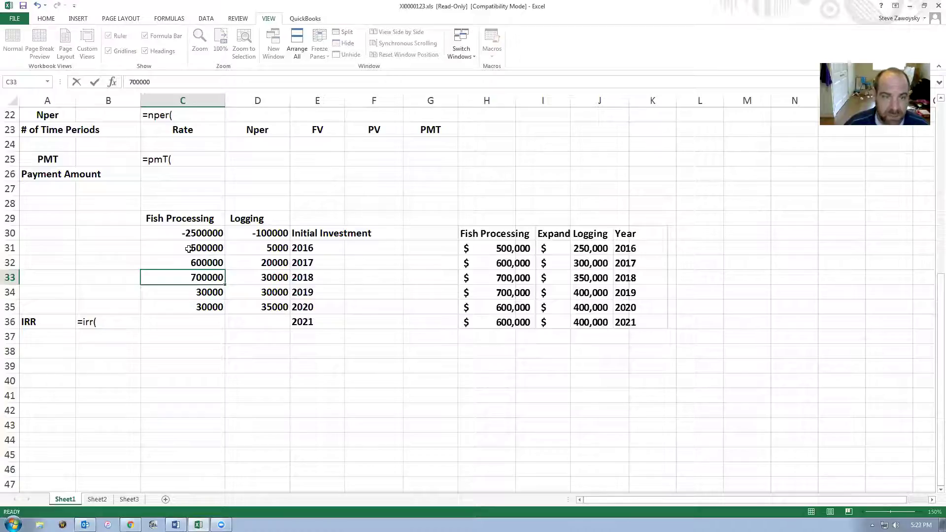
pyautogui.press('Return')
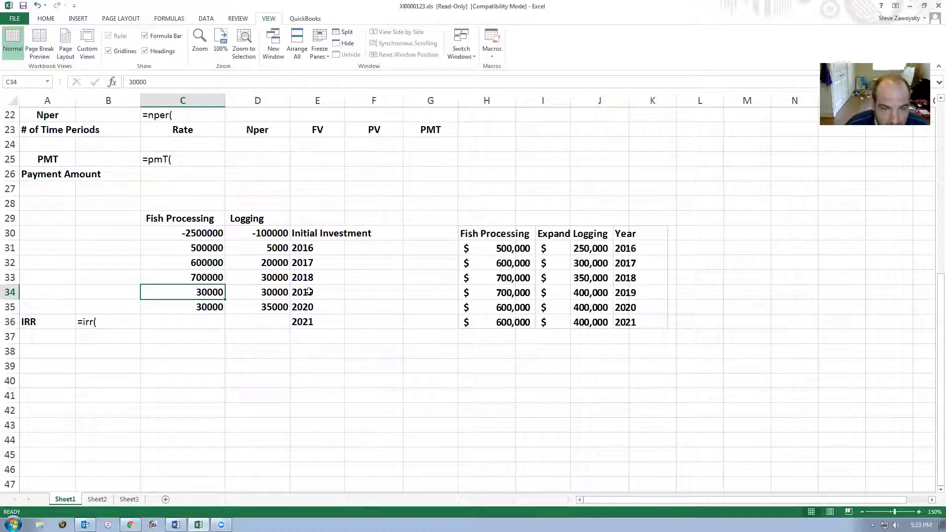
pyautogui.write('700000')
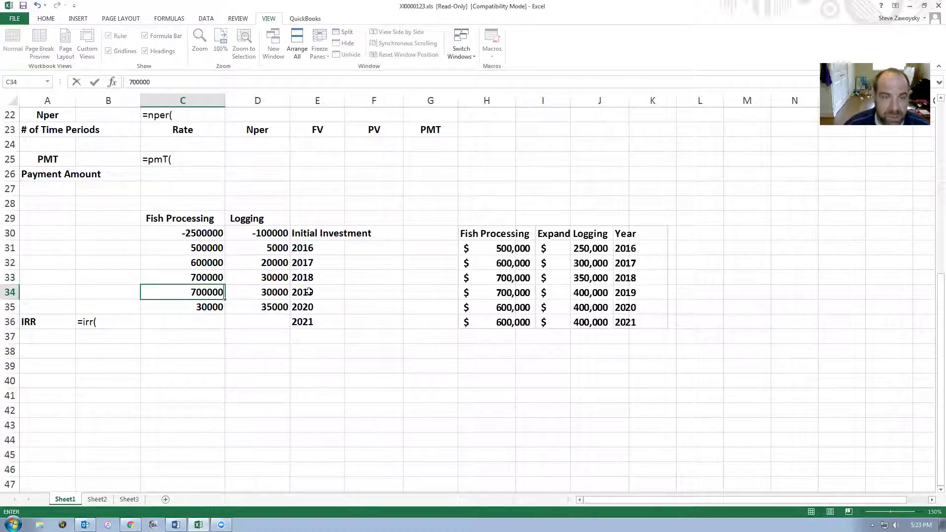
pyautogui.press('Return')
pyautogui.write('6')
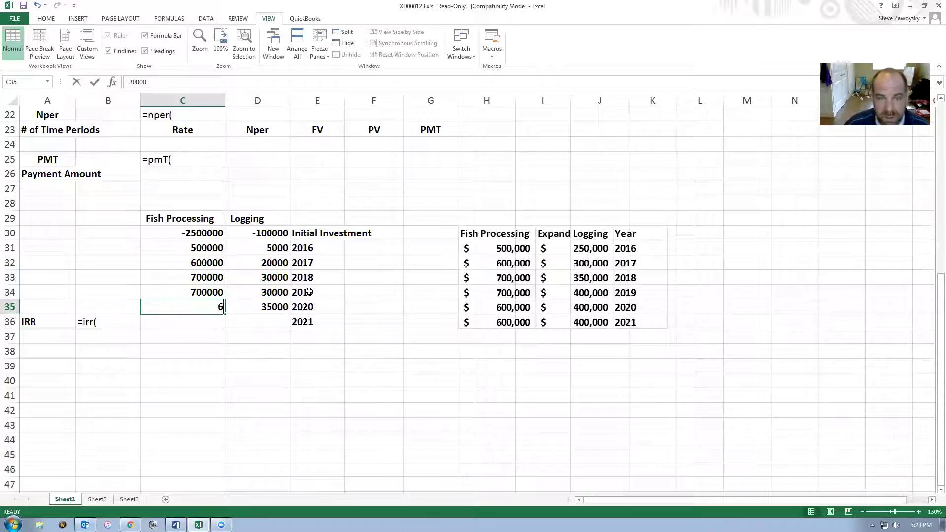
pyautogui.write('00000')
pyautogui.press('Return')
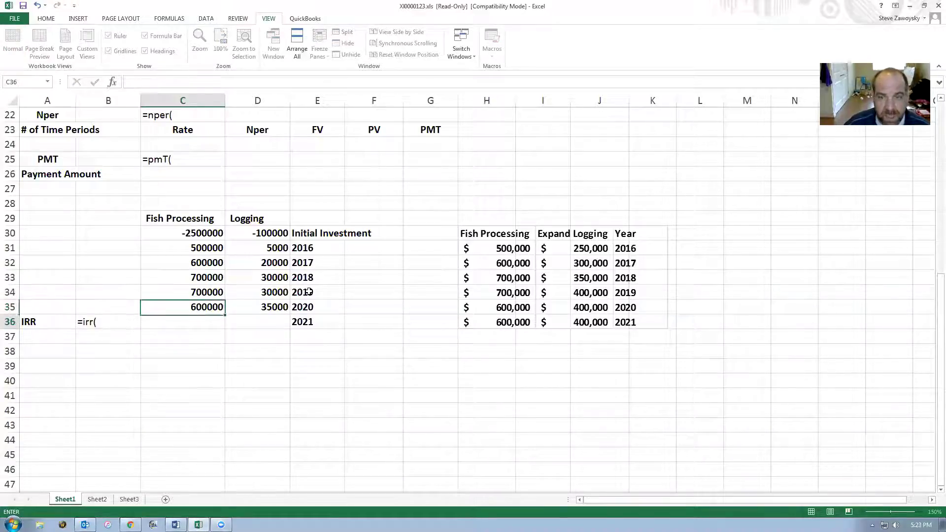
pyautogui.write('600')
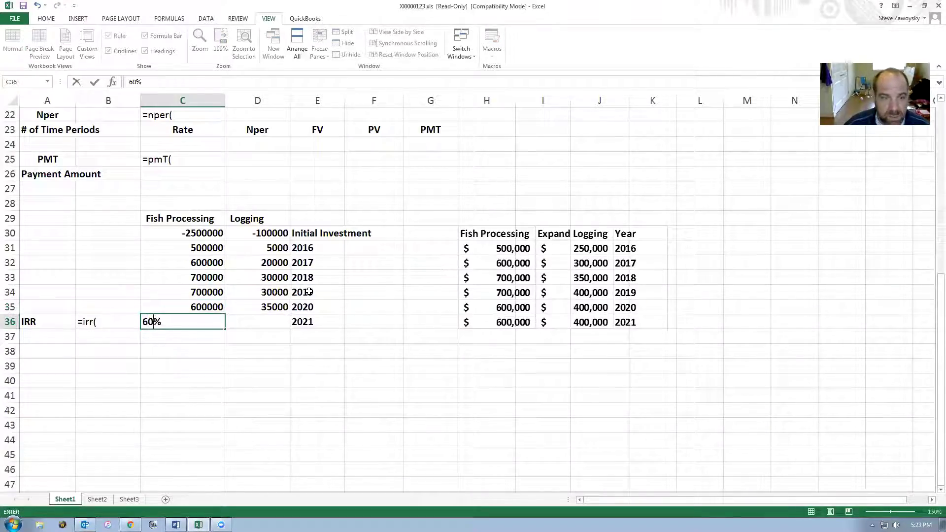
pyautogui.write('000')
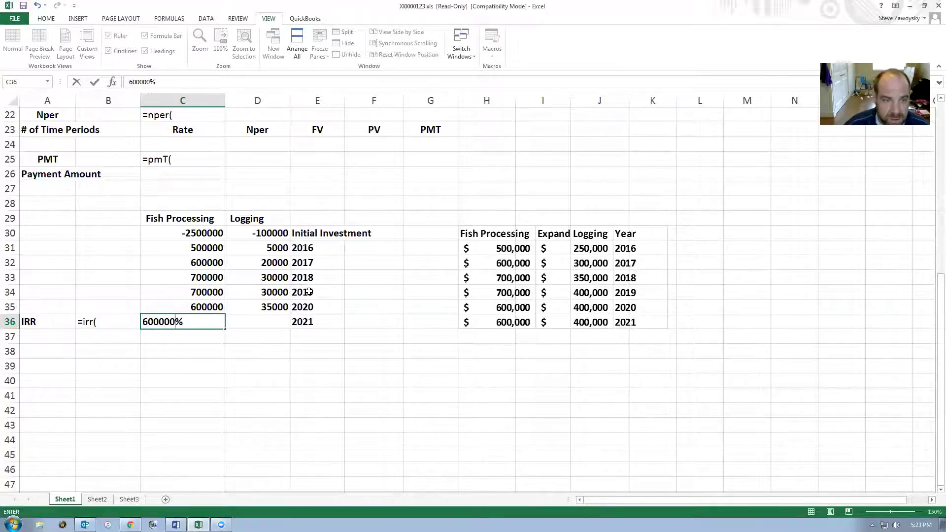
pyautogui.press('Return')
# Change C36 from percentage to comma format, set its value to 600000, and remove both decimal places.
pyautogui.click(190, 322)
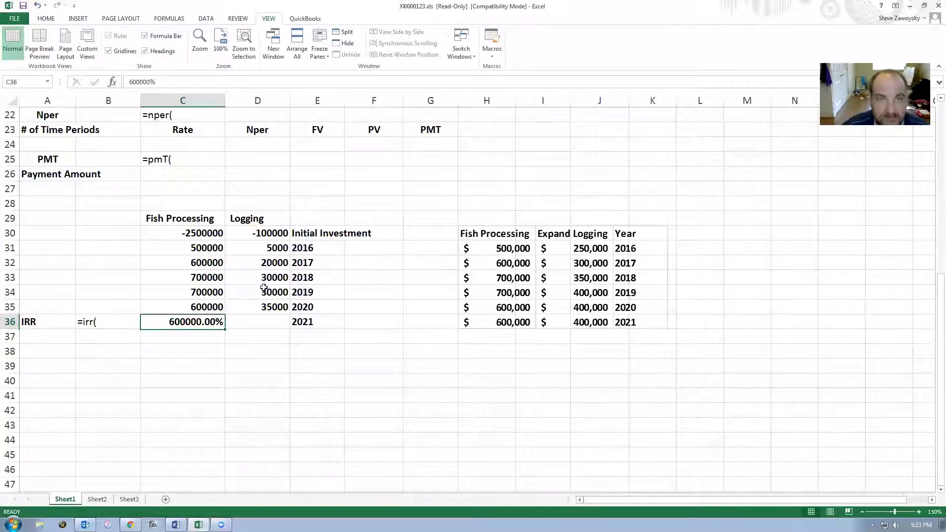
pyautogui.click(40, 18)
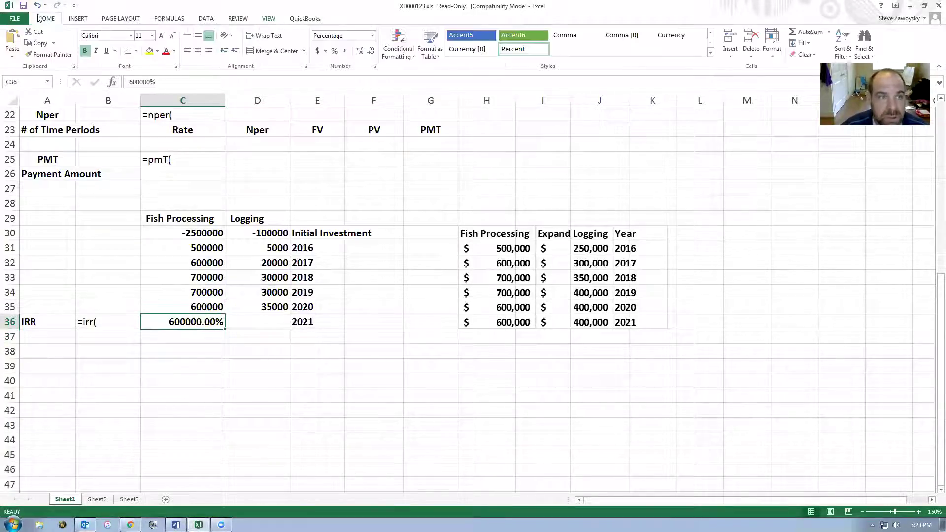
pyautogui.click(344, 51)
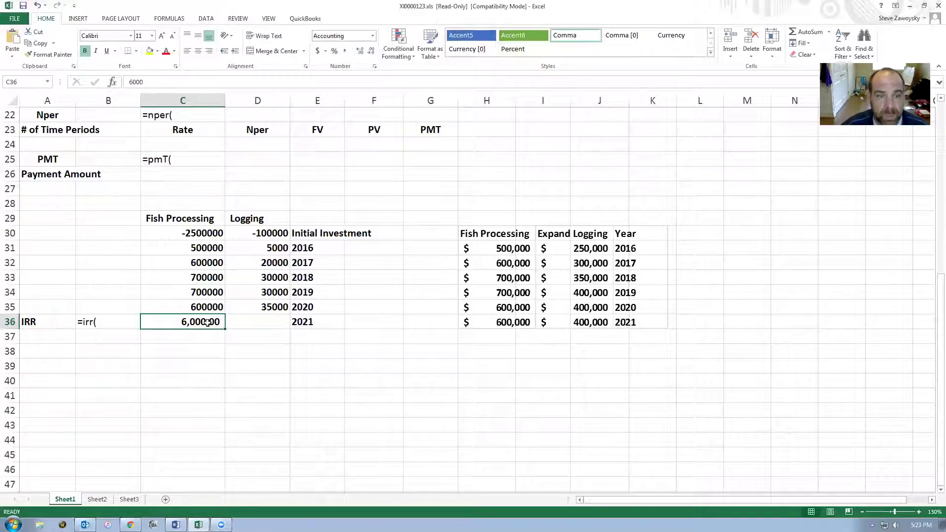
pyautogui.write('600000')
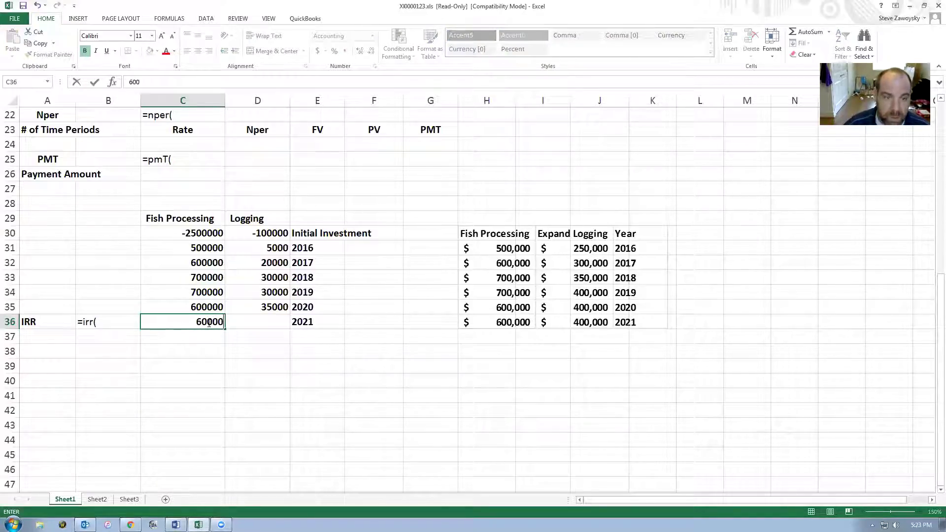
pyautogui.press('Return')
pyautogui.click(219, 322)
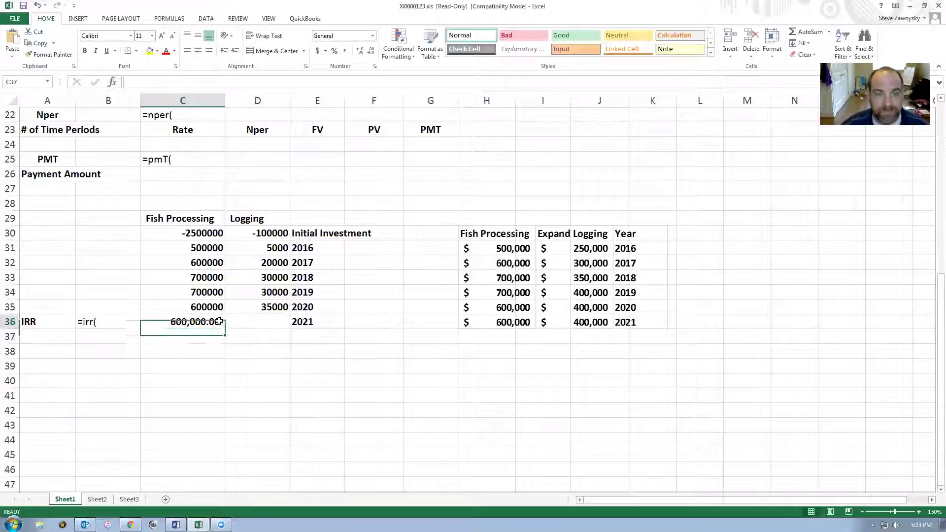
pyautogui.click(371, 51)
pyautogui.click(371, 52)
pyautogui.click(184, 415)
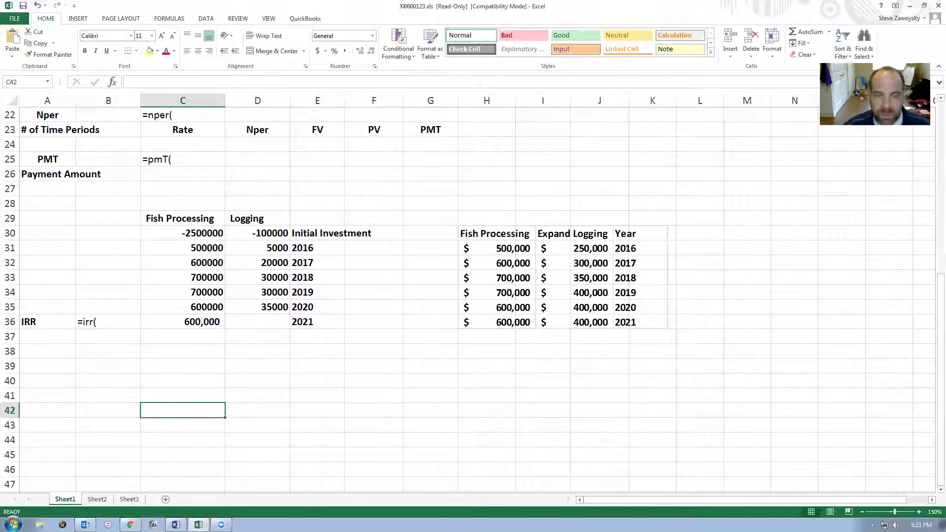
# Calculate the Fish Processing internal rate of return in C37 with =IRR(C30:C36) and show it with two decimal places.
pyautogui.click(192, 340)
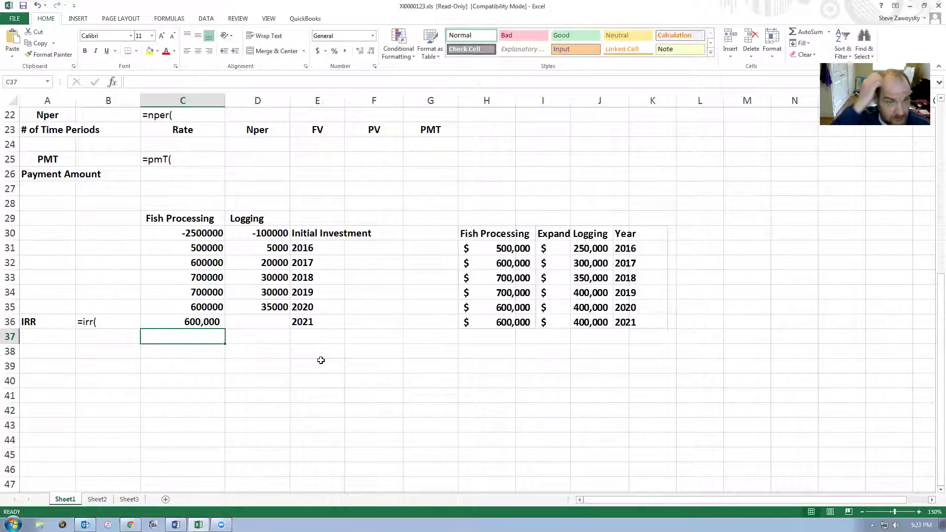
pyautogui.write('=')
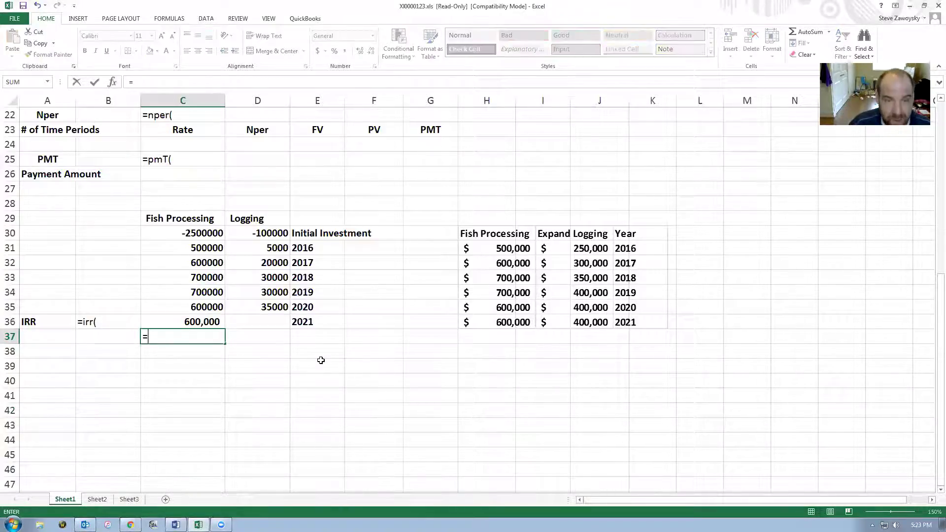
pyautogui.write('irr')
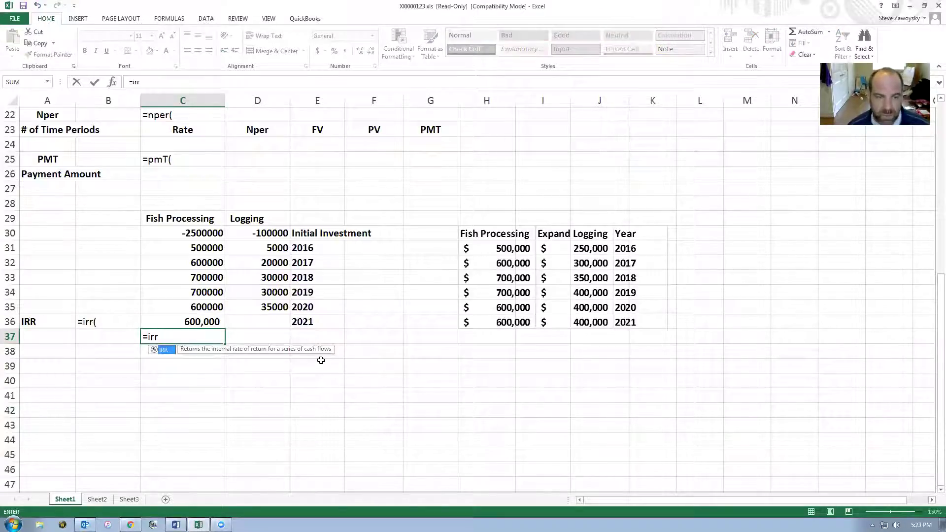
pyautogui.write('(')
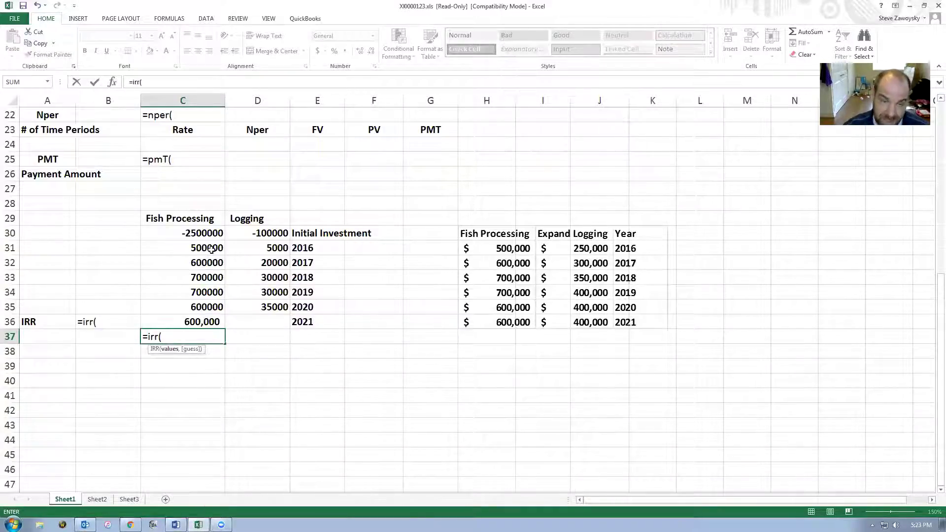
pyautogui.moveTo(201, 233); pyautogui.dragTo(192, 323)
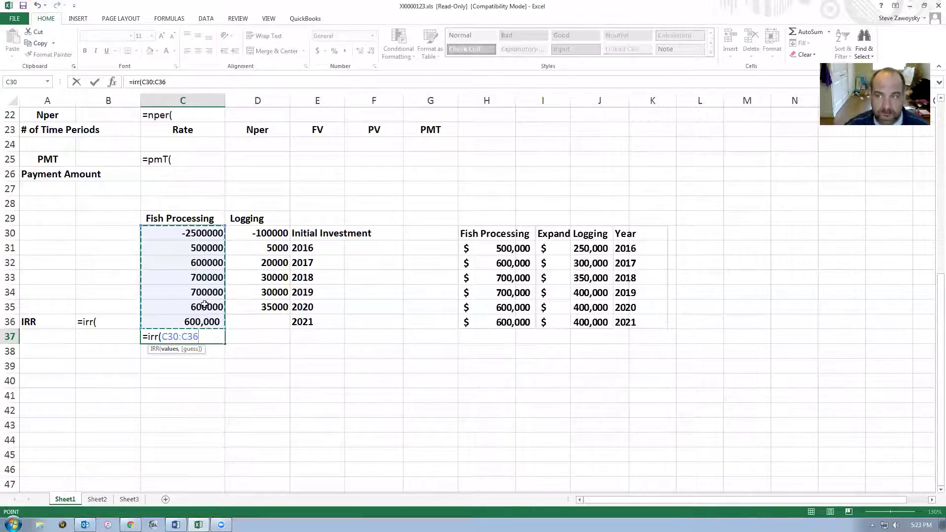
pyautogui.click(194, 232)
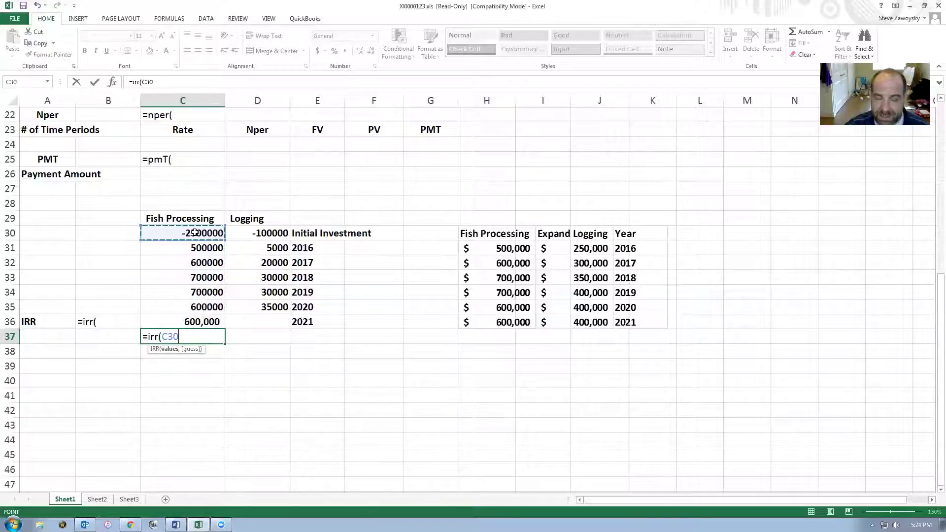
pyautogui.moveTo(195, 233); pyautogui.dragTo(197, 267)
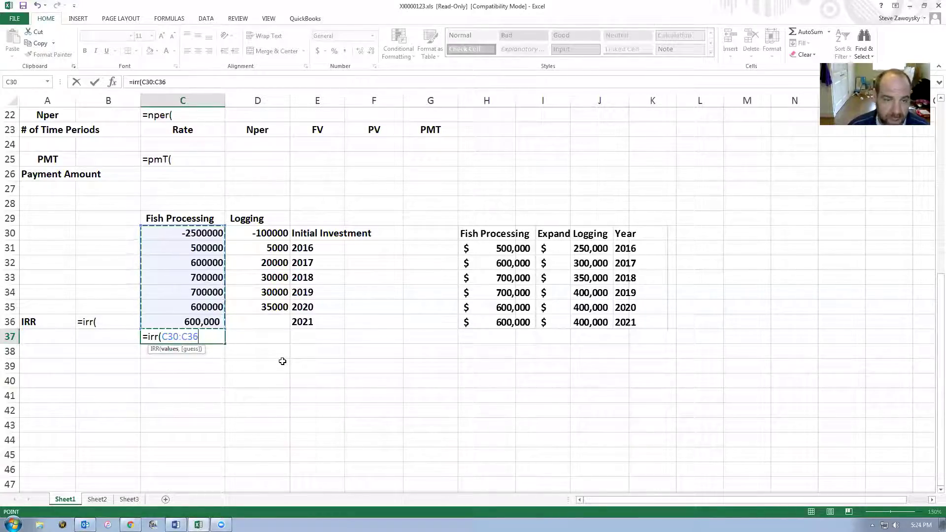
pyautogui.press('Return')
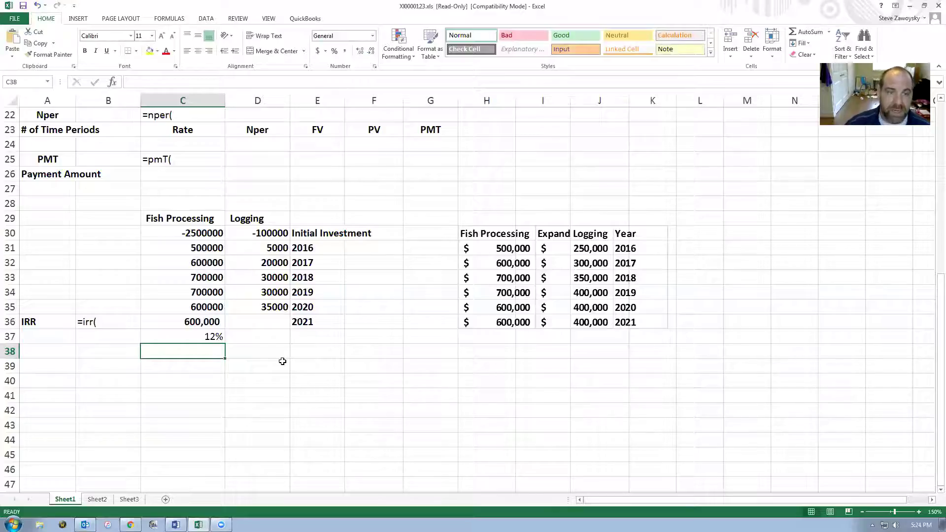
pyautogui.click(208, 336)
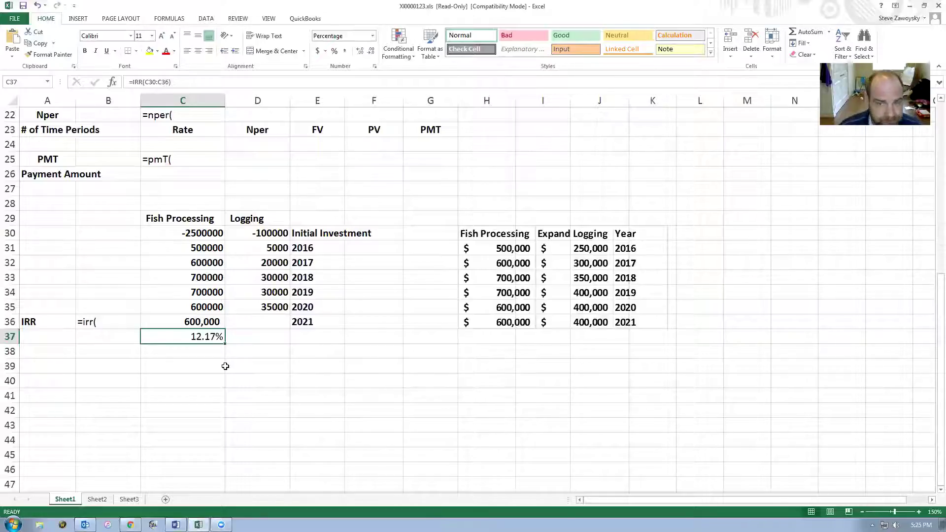
# Check the logging expansion cost in the Word document and set the Logging initial investment in D30 of the Excel sheet to -1500000.
pyautogui.hotkey('alt', 'Tab')
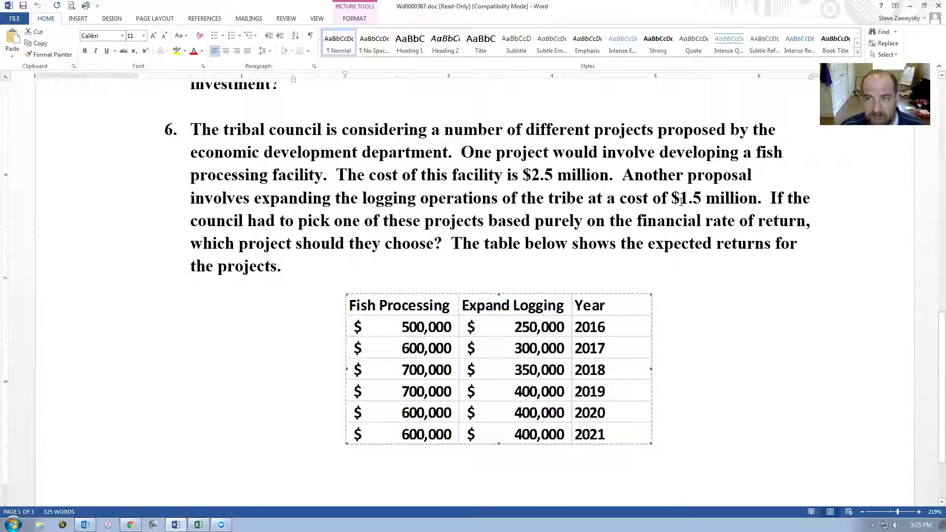
pyautogui.hotkey('alt', 'Tab')
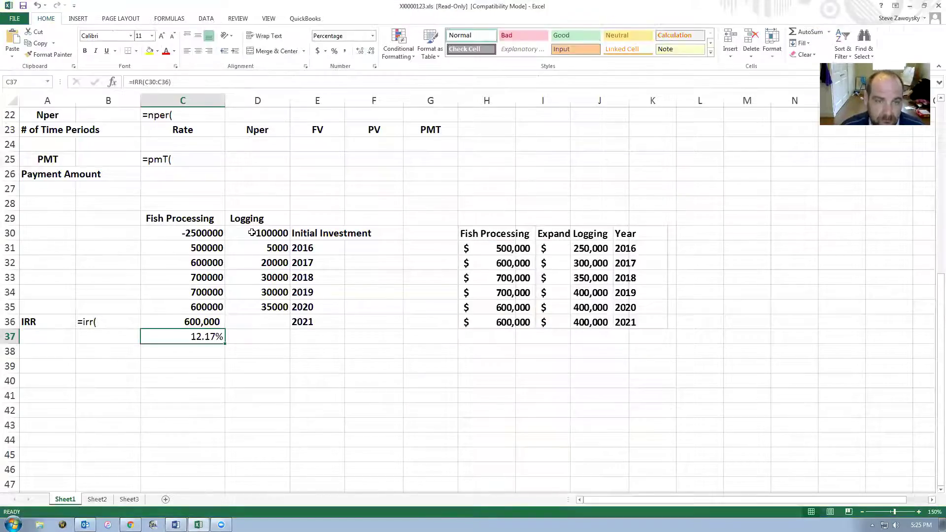
pyautogui.click(252, 233)
pyautogui.write('-1500000')
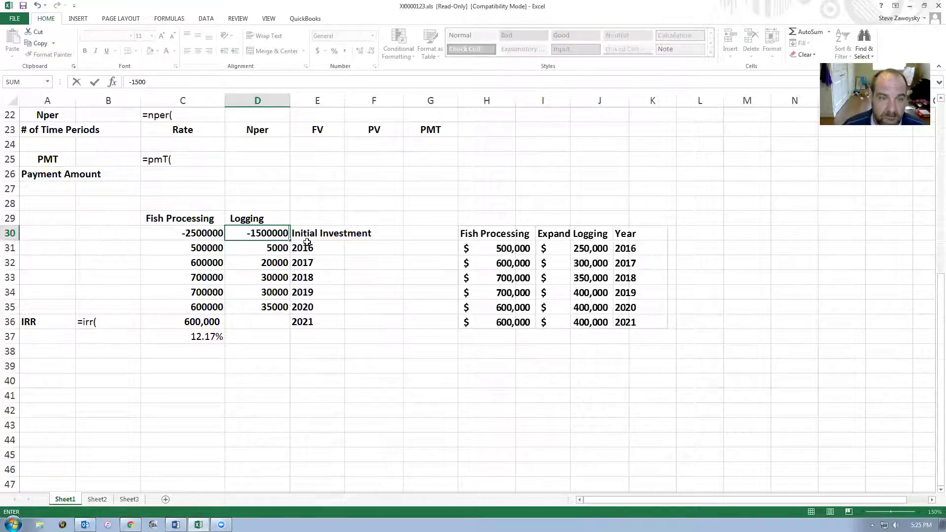
pyautogui.press('Return')
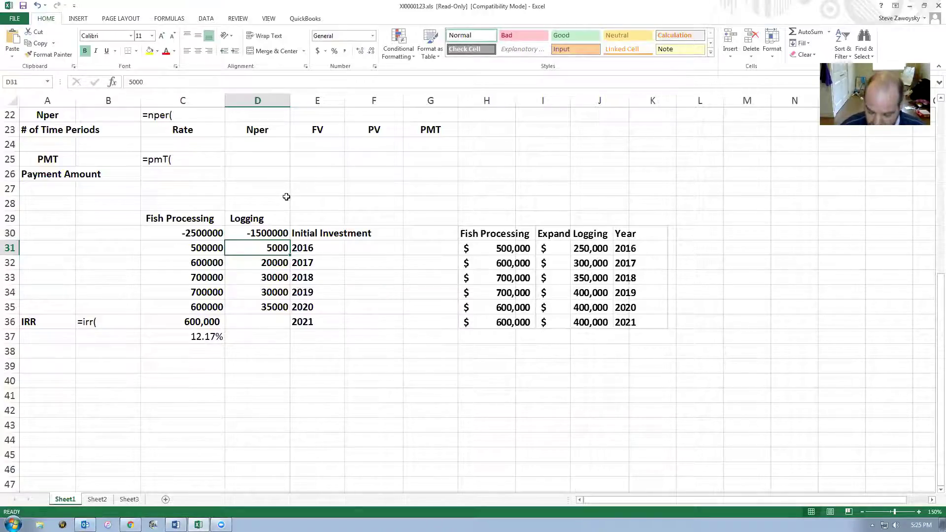
# Enter the Logging returns for 2016 to 2020 in D31:D35 as 250000, 300000, 350000, 400000 and 400000.
pyautogui.write('250000')
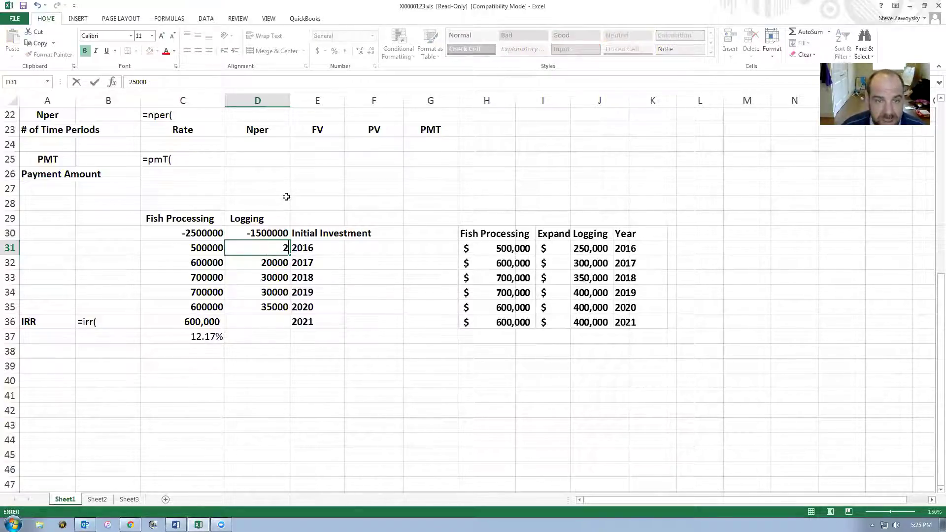
pyautogui.press('Return')
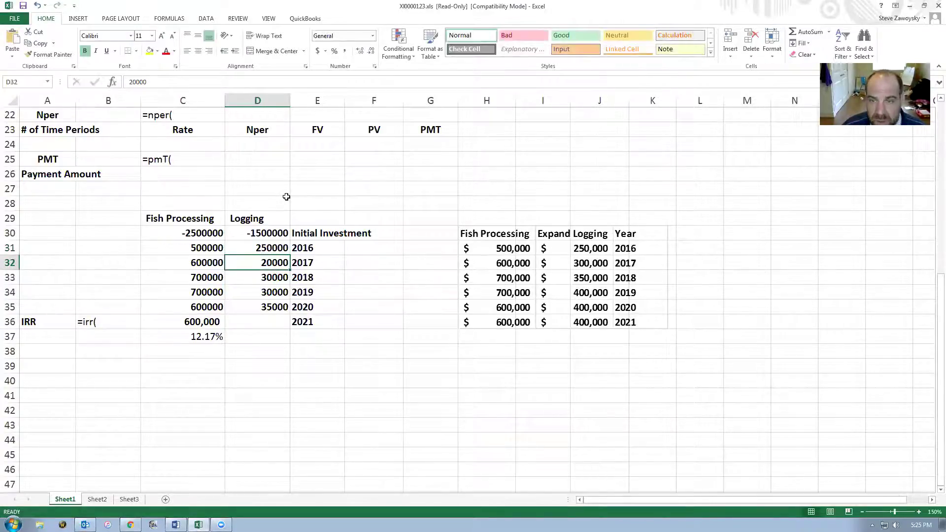
pyautogui.write('30')
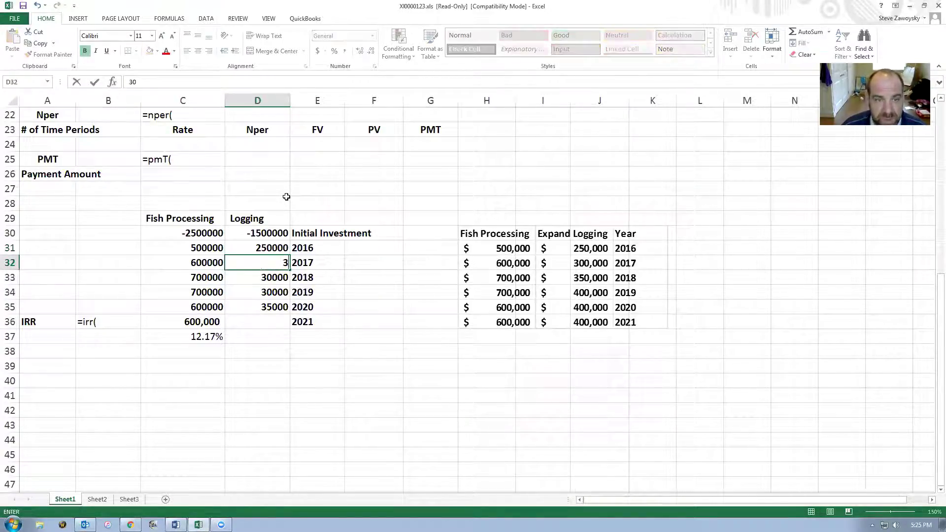
pyautogui.write('0000')
pyautogui.press('Return')
pyautogui.write('350000')
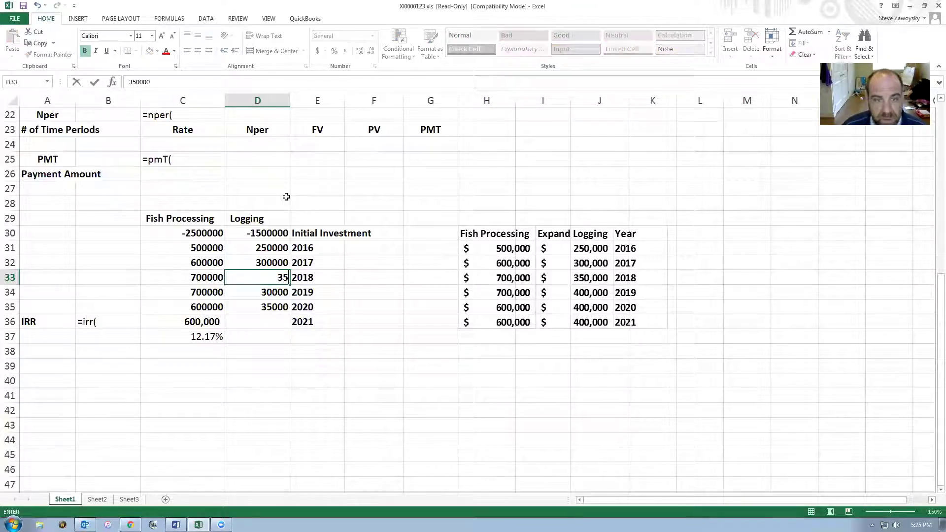
pyautogui.press('Return')
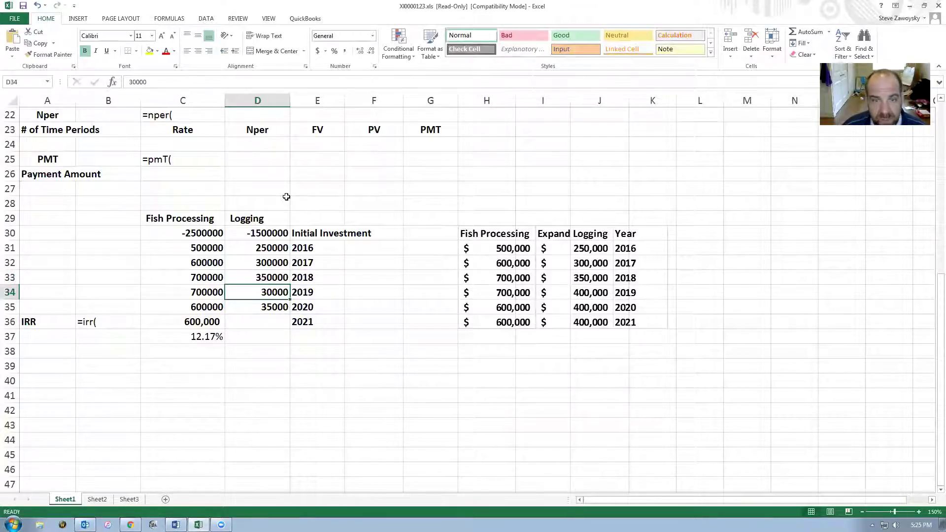
pyautogui.write('400000')
pyautogui.press('Return')
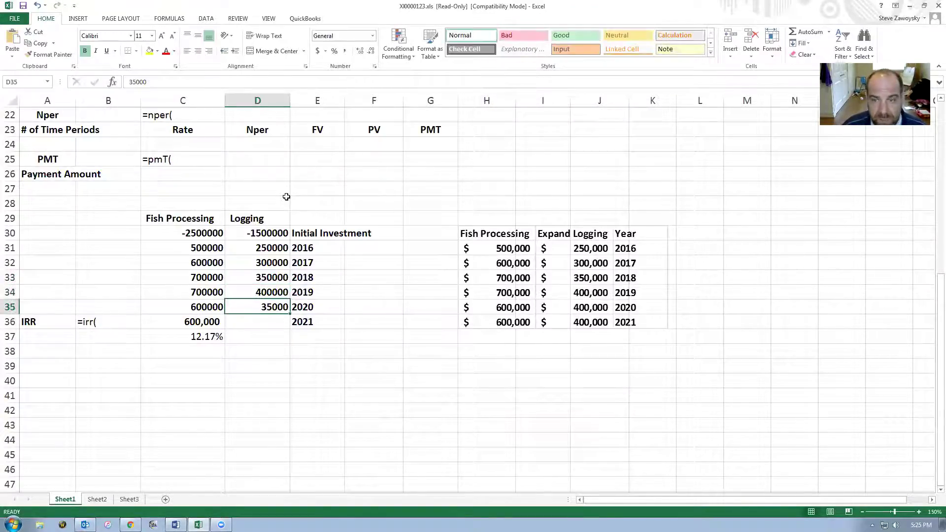
pyautogui.write('400000')
pyautogui.press('Return')
# Set the 2021 Logging return in D36 to 400000 in comma format without decimal places.
pyautogui.write('400000')
pyautogui.press('Return')
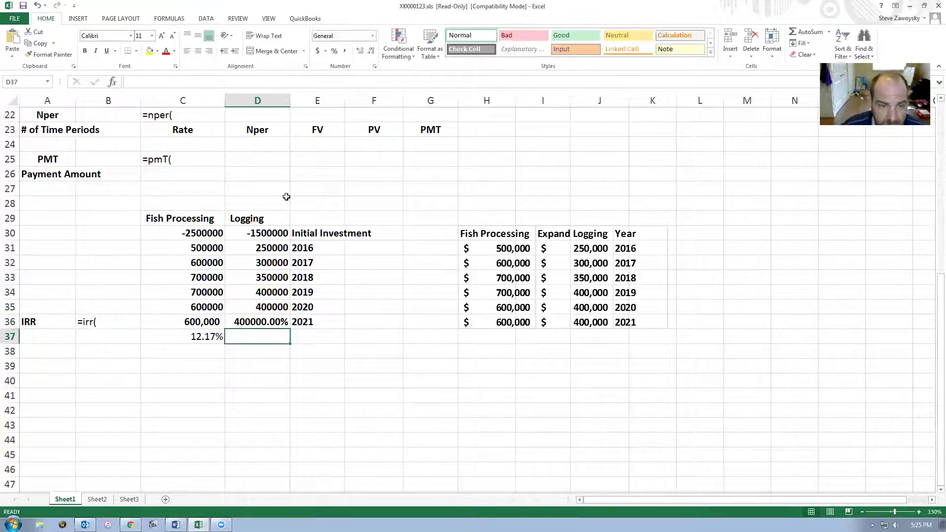
pyautogui.click(276, 317)
pyautogui.click(345, 51)
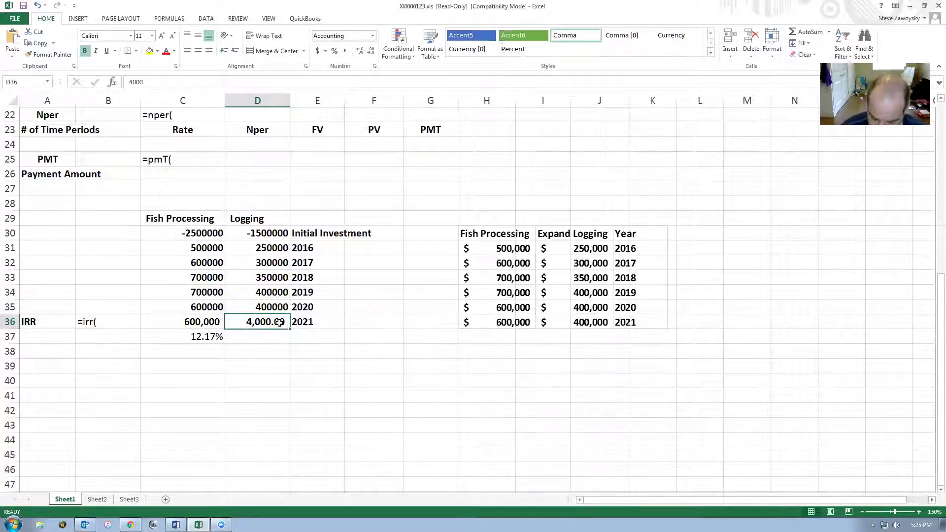
pyautogui.write('400000')
pyautogui.press('Return')
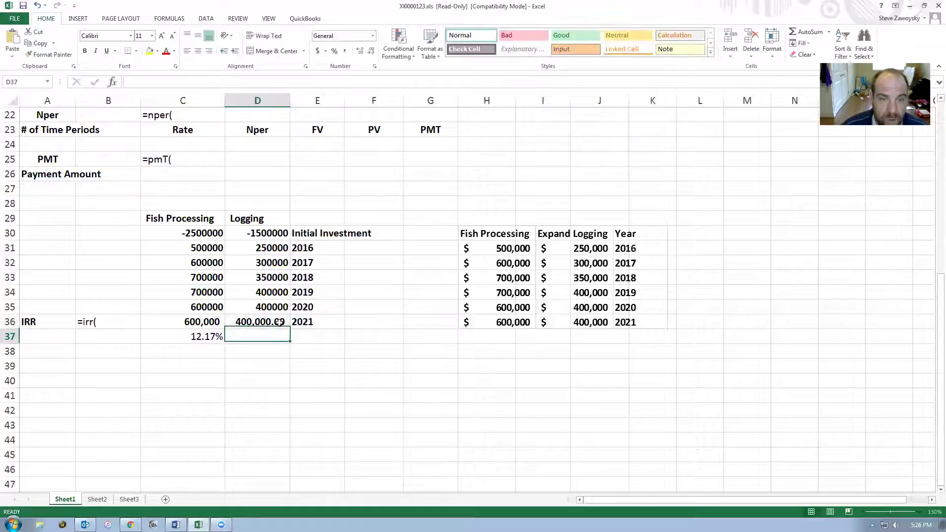
pyautogui.click(278, 322)
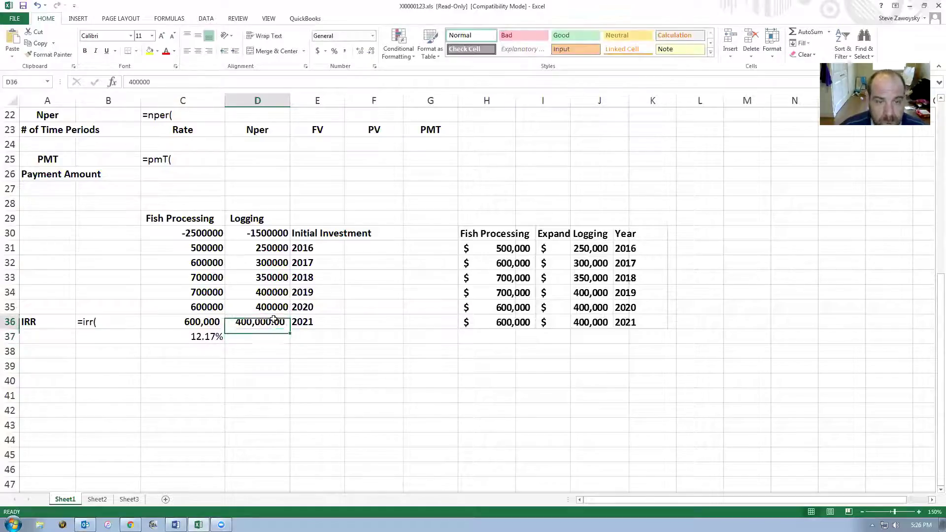
pyautogui.doubleClick(371, 51)
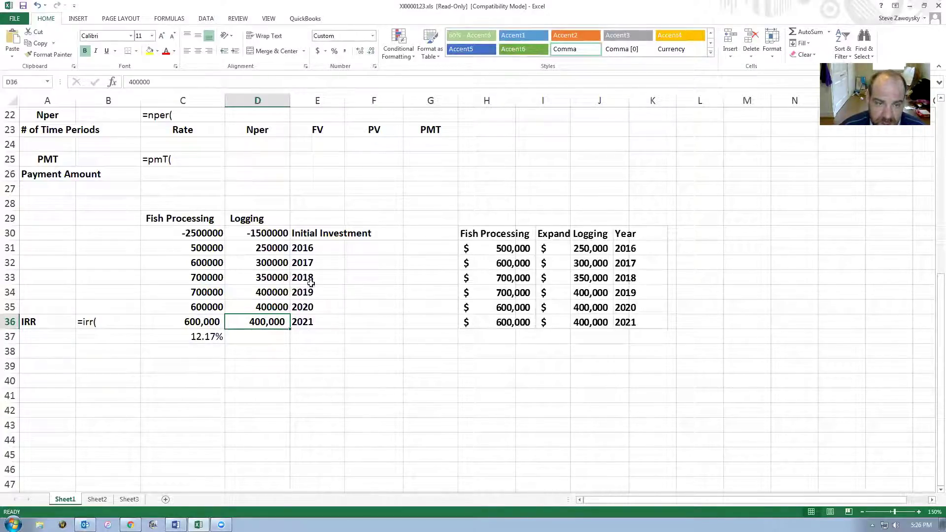
# Calculate the Logging internal rate of return in D37 with =IRR(D30:D36) and show it with two decimal places.
pyautogui.click(259, 334)
pyautogui.write('=irr')
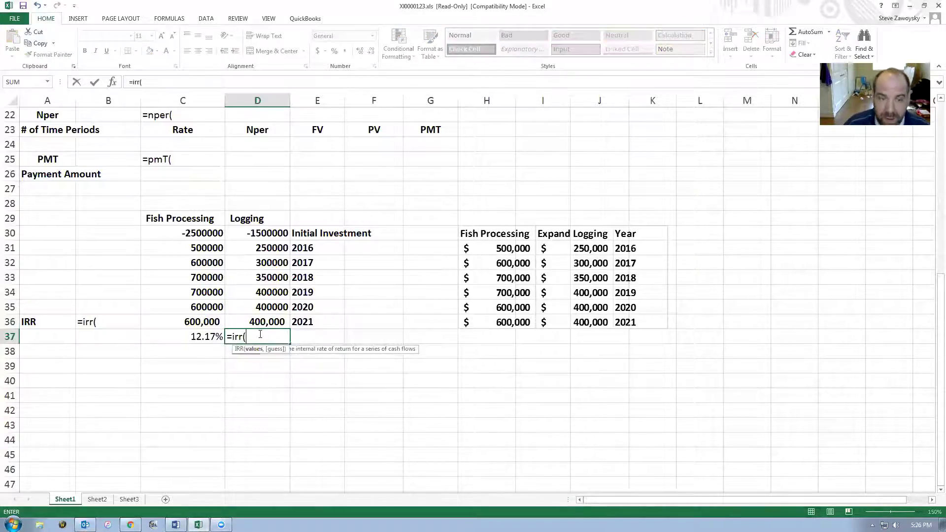
pyautogui.write('(')
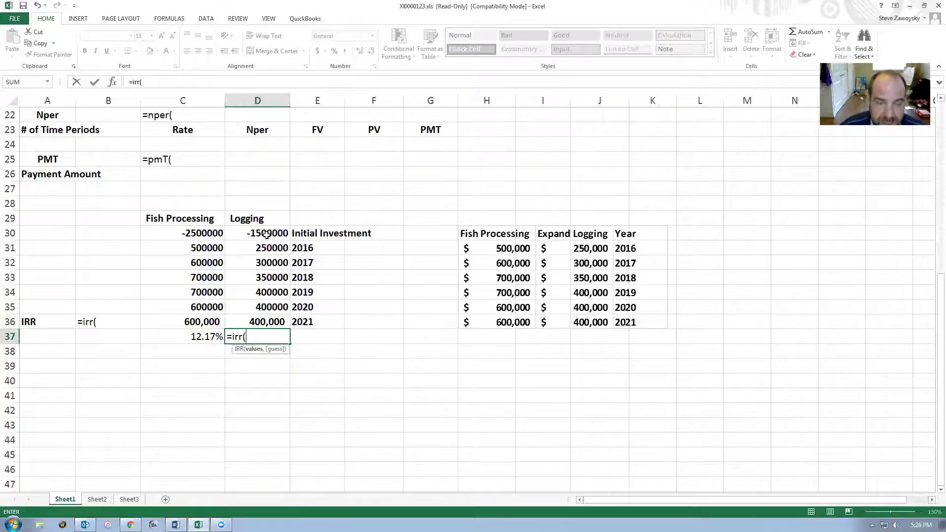
pyautogui.moveTo(267, 234); pyautogui.dragTo(261, 324)
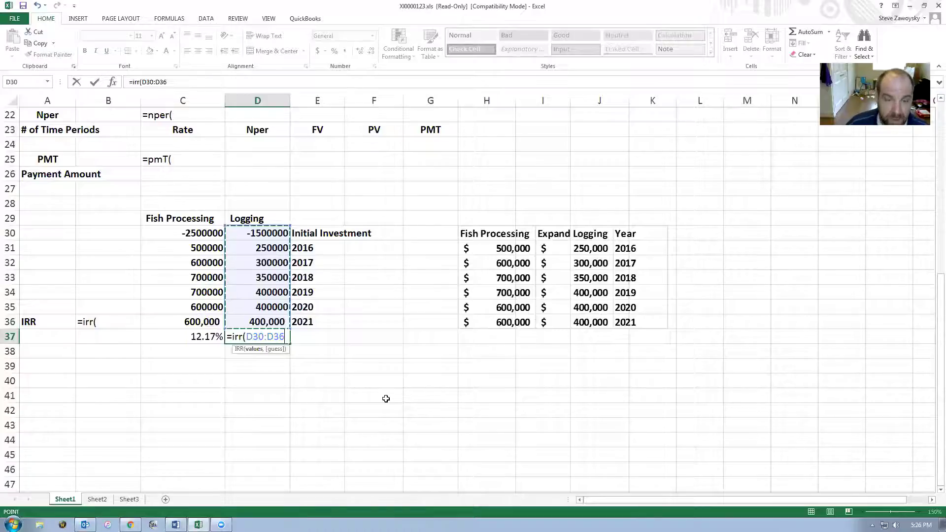
pyautogui.press('Return')
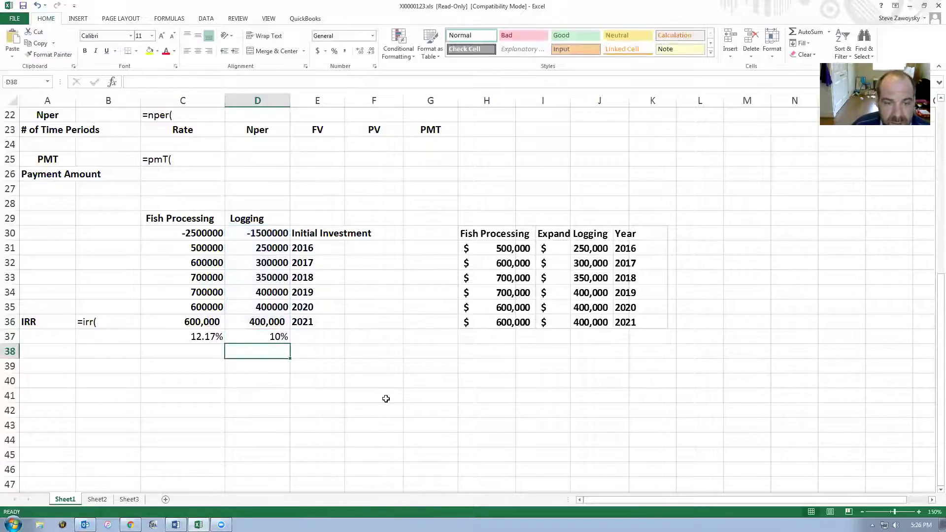
pyautogui.click(271, 338)
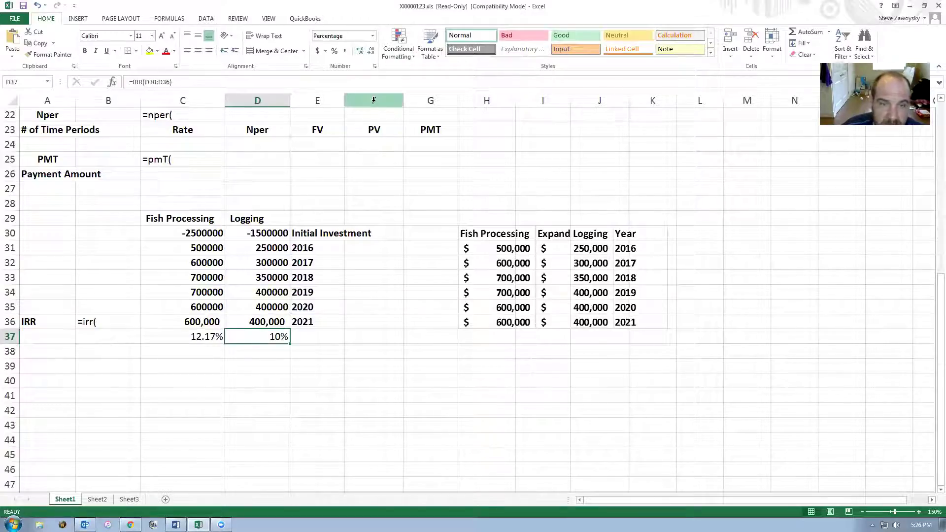
pyautogui.hotkey('alt', 'h')
pyautogui.press('0')
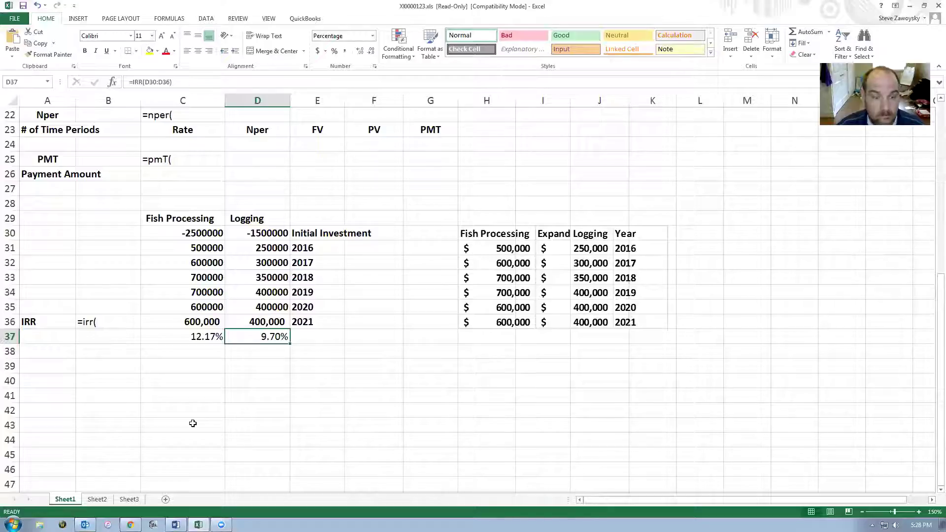
# Switch to the course document in Chrome and open the modules page of the TGBM 410 AH course.
pyautogui.moveTo(130, 524)
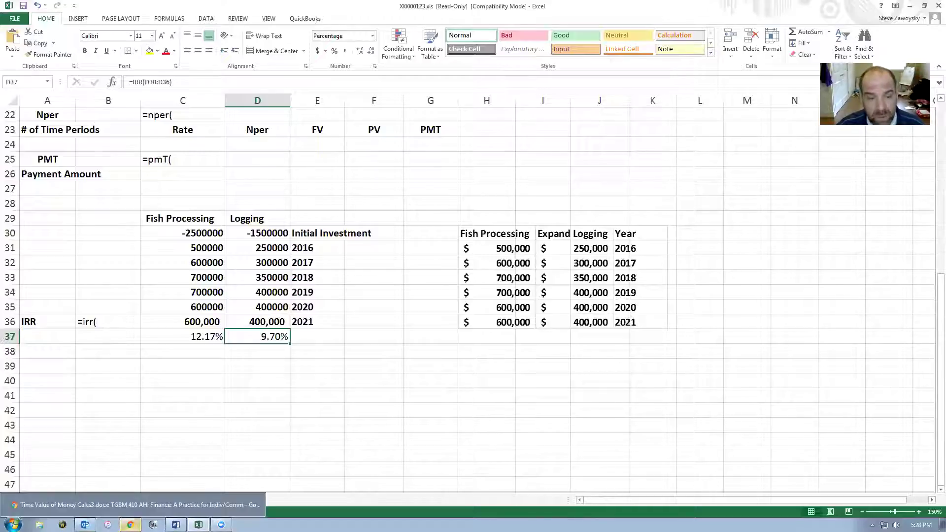
pyautogui.click(133, 505)
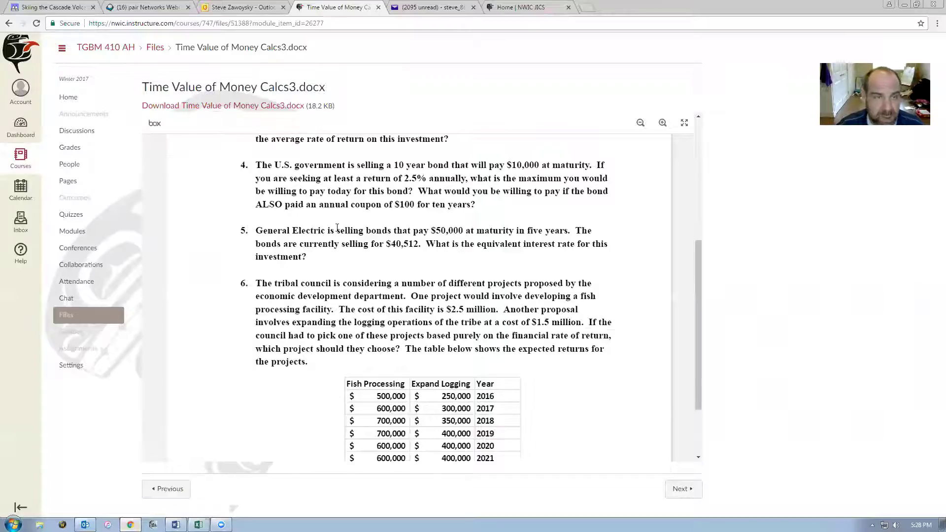
pyautogui.click(96, 50)
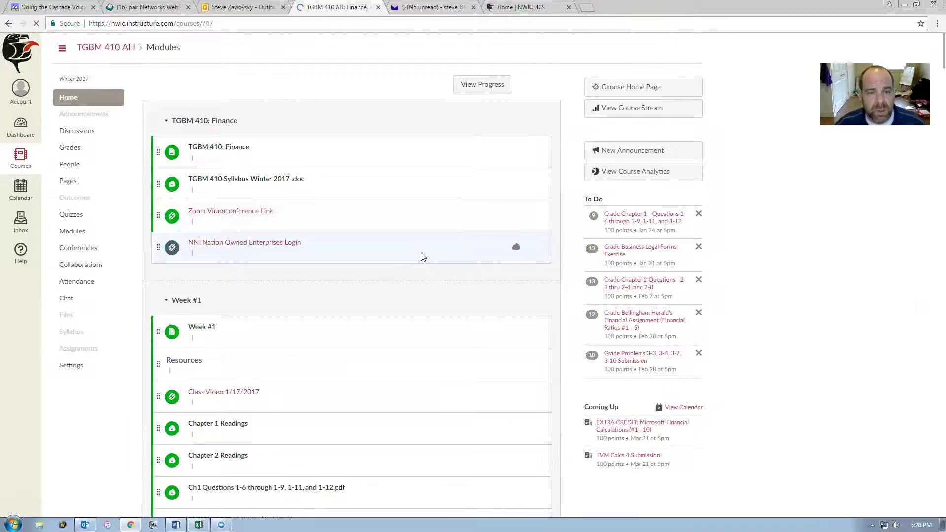
# Unpublish both Week #8 Test #2 submissions, NNI Nation Owned Enterprises Completed, and Chapter 6: Question 6-2 AND Problems 6-2 through 6-5.
pyautogui.scroll(-20, 422, 256)
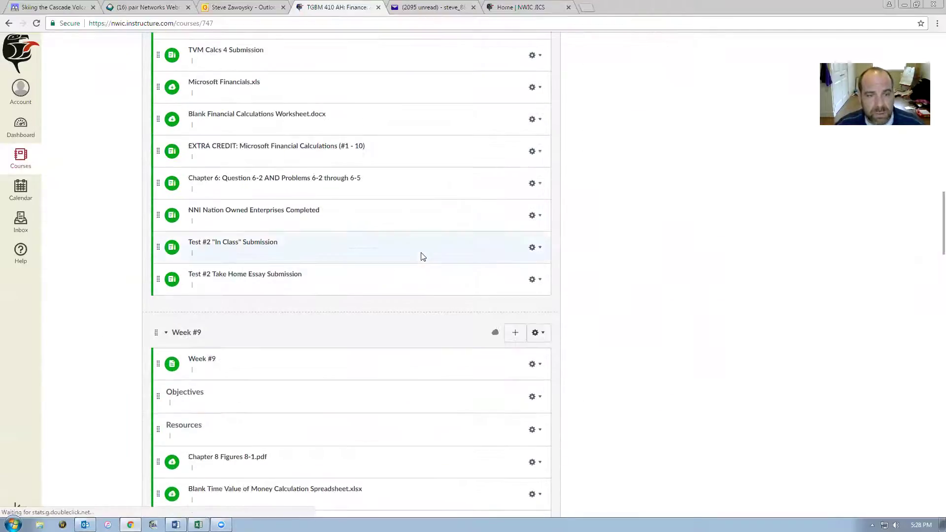
pyautogui.scroll(-6, 422, 256)
pyautogui.scroll(6, 421, 256)
pyautogui.scroll(5, 422, 256)
pyautogui.scroll(2, 421, 256)
pyautogui.scroll(1, 422, 256)
pyautogui.scroll(-3, 420, 253)
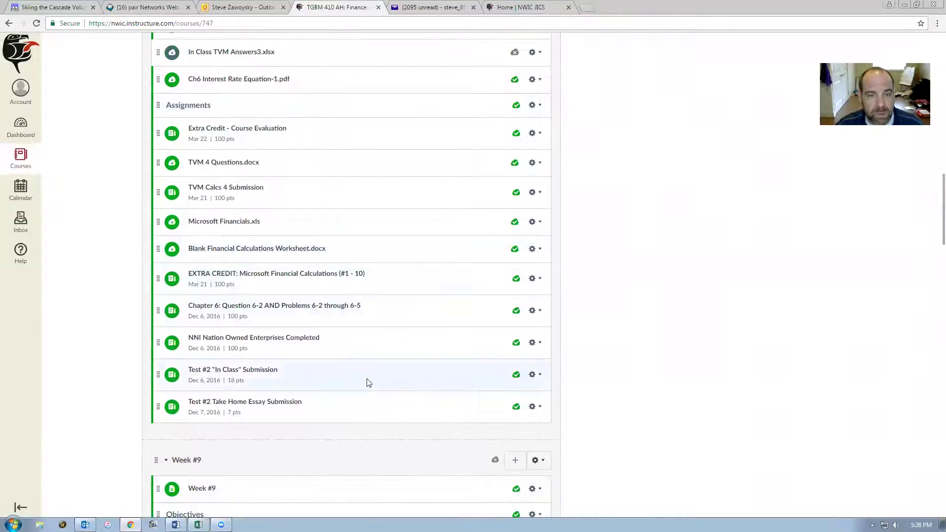
pyautogui.click(516, 374)
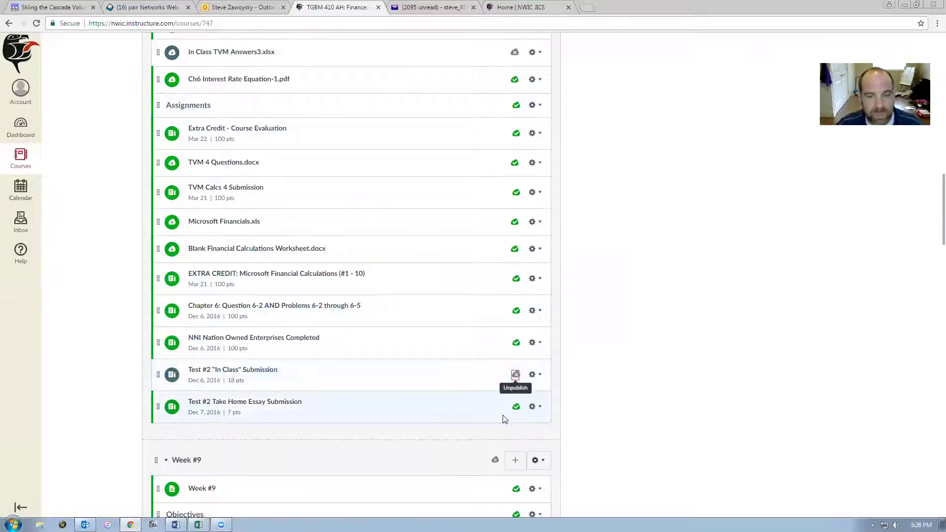
pyautogui.click(515, 407)
pyautogui.click(515, 344)
pyautogui.click(515, 312)
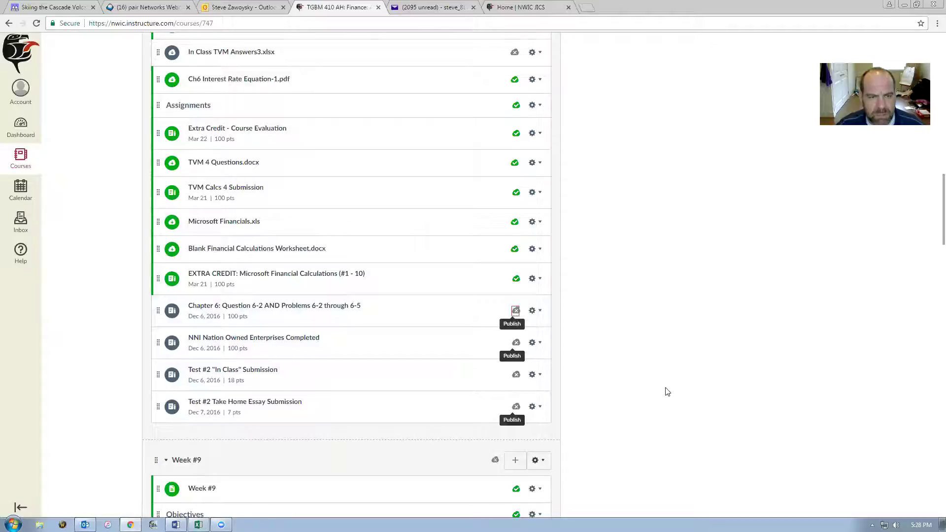
# Look over the Week #8 resources and assignments and open In Class TVM Questions 3.docx.
pyautogui.scroll(2, 667, 392)
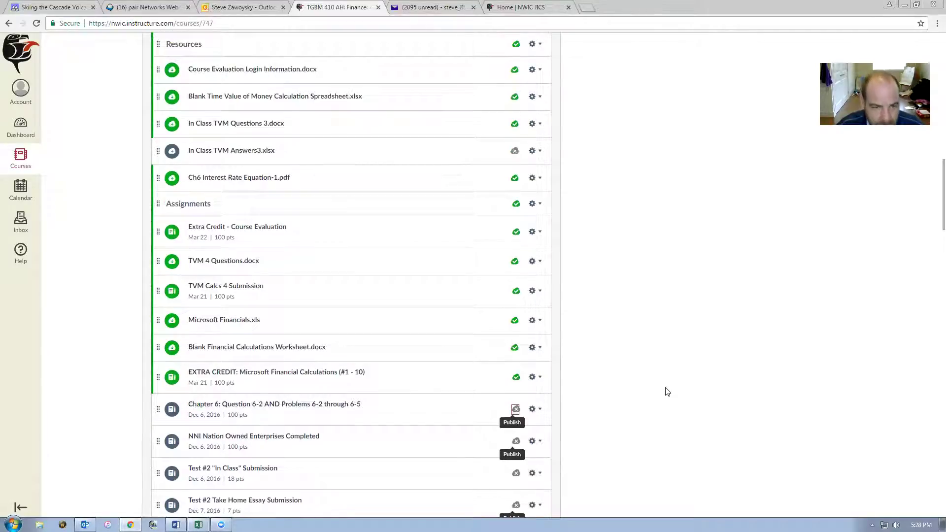
pyautogui.scroll(-2, 668, 391)
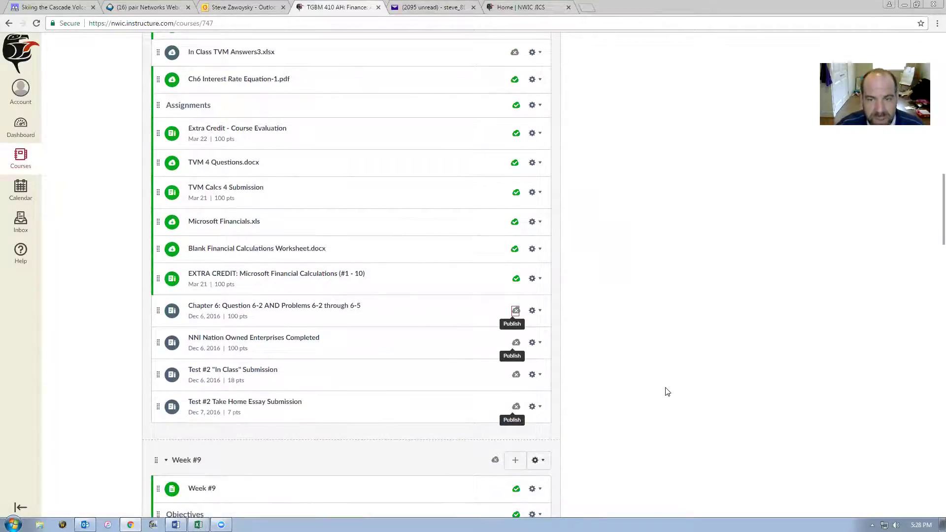
pyautogui.scroll(1, 668, 391)
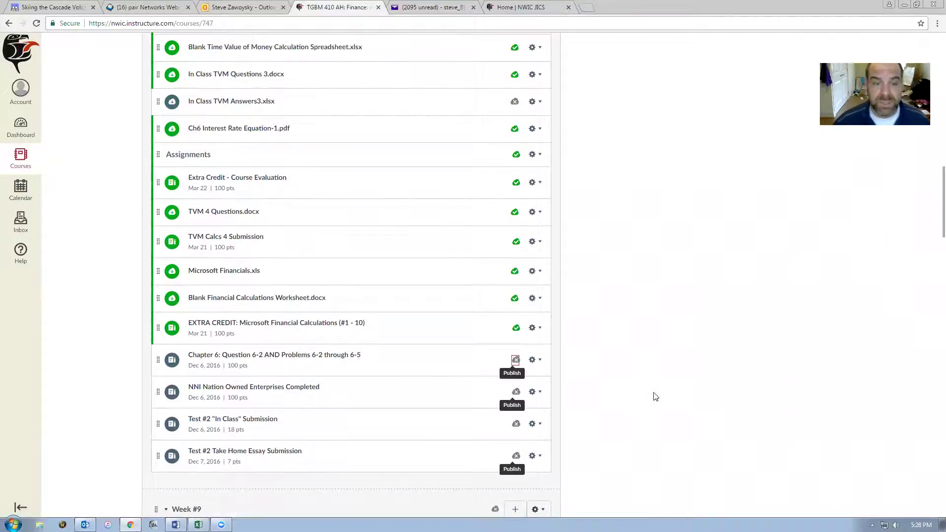
pyautogui.scroll(4, 655, 397)
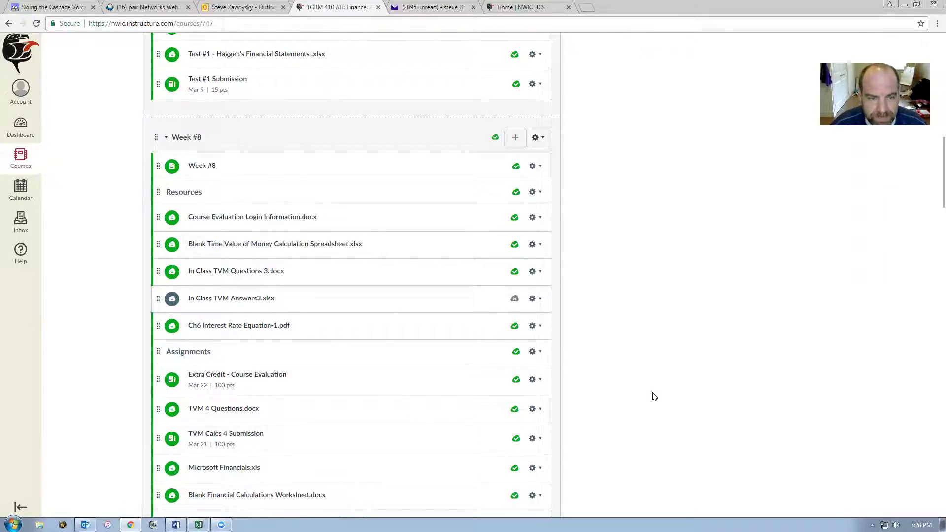
pyautogui.scroll(-3, 654, 397)
pyautogui.scroll(-2, 655, 397)
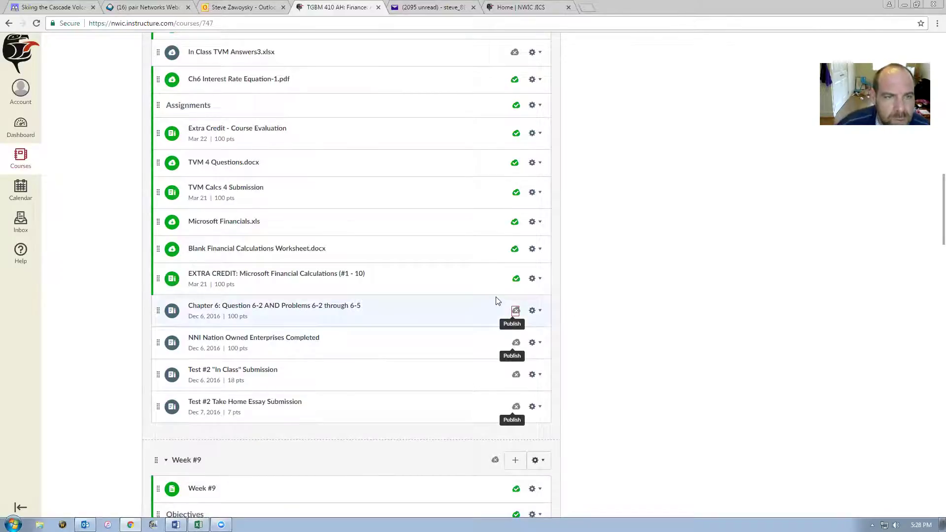
pyautogui.scroll(4, 498, 301)
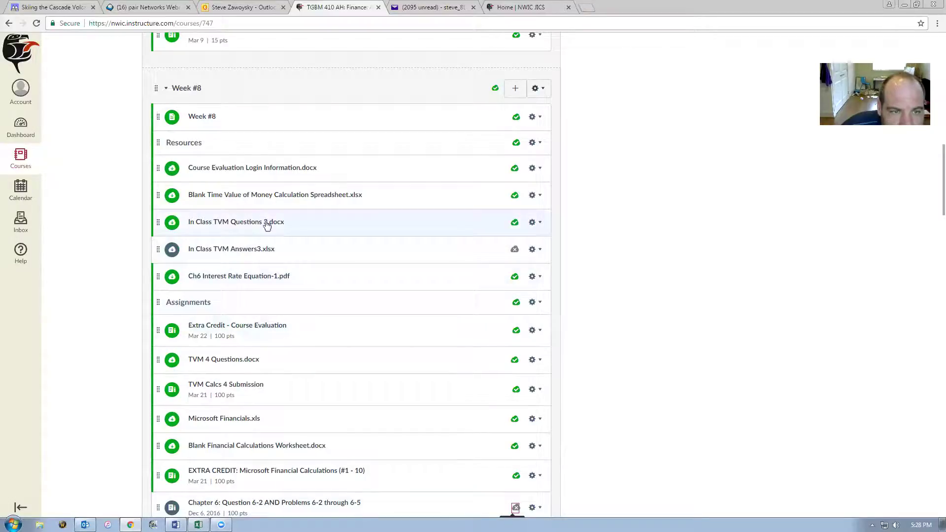
pyautogui.click(233, 226)
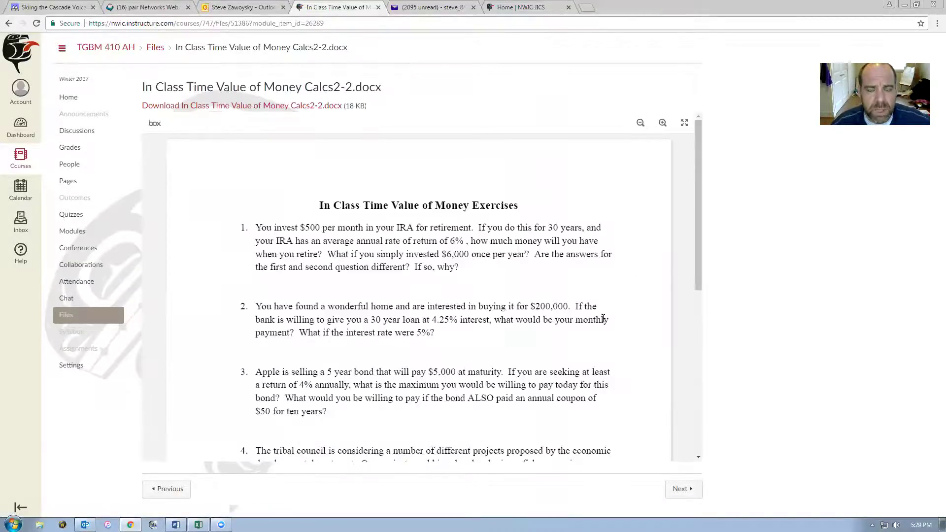
# Read through the In Class Time Value of Money exercises, including the expected returns table in exercise 4.
pyautogui.scroll(-7, 603, 320)
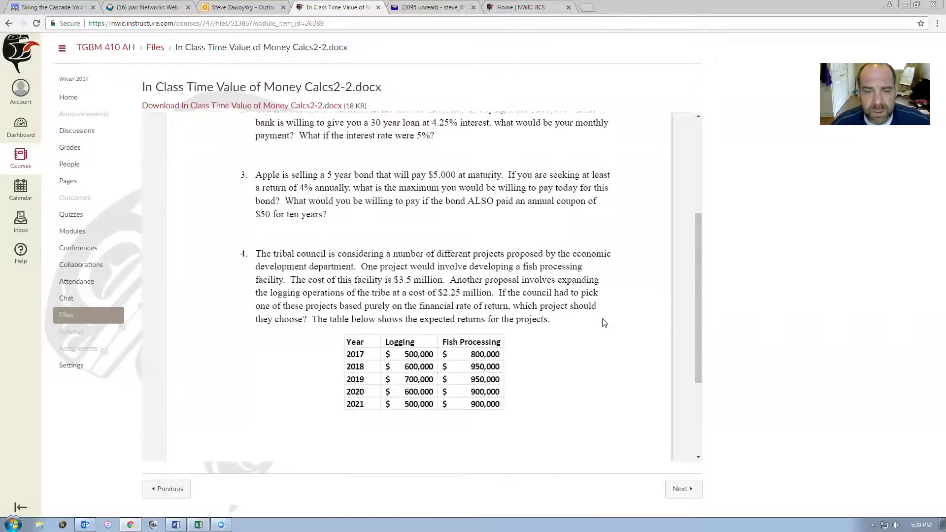
pyautogui.scroll(7, 605, 323)
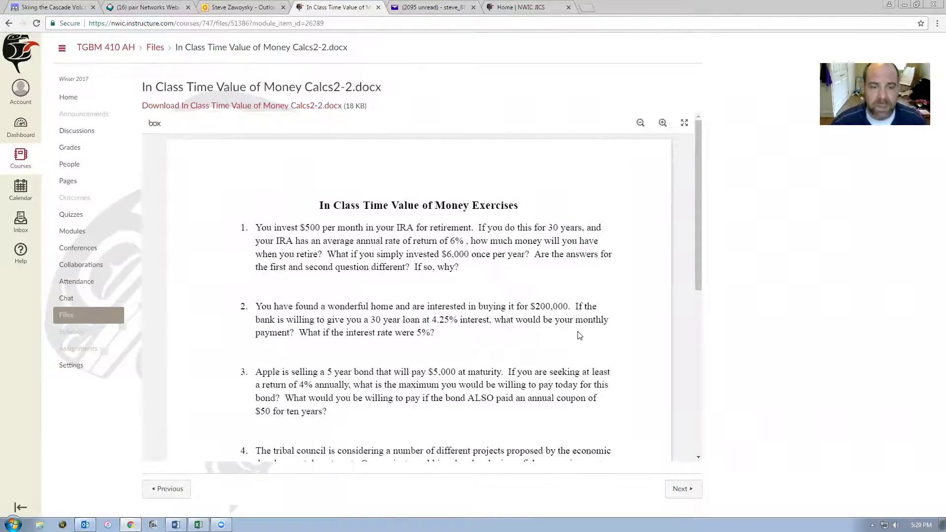
pyautogui.scroll(-5, 467, 396)
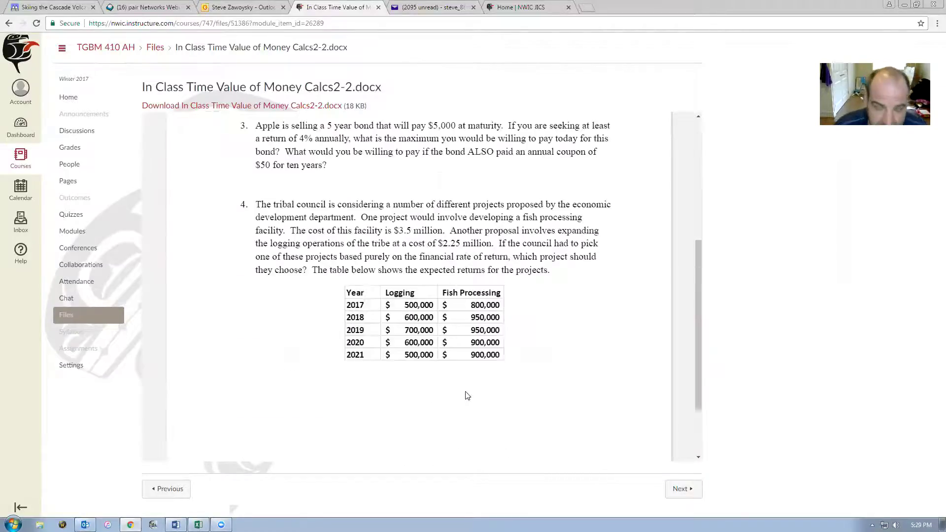
pyautogui.scroll(5, 468, 396)
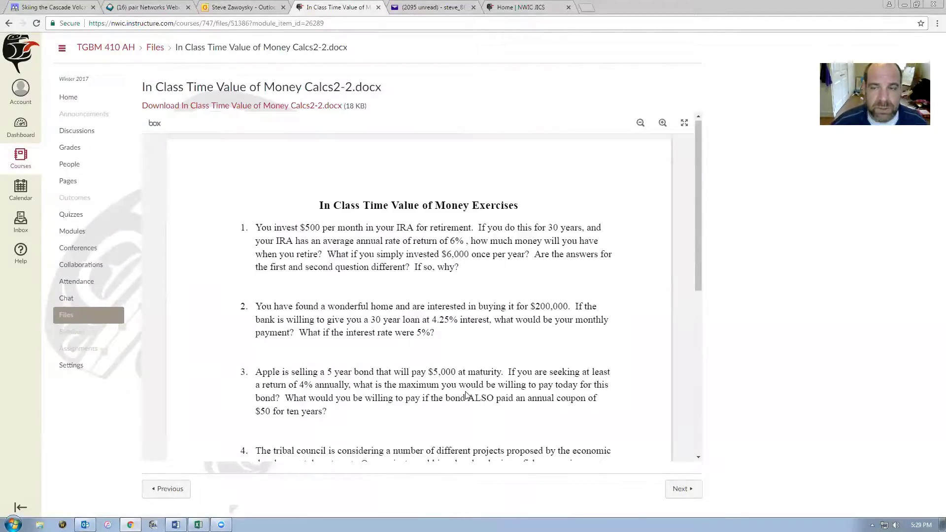
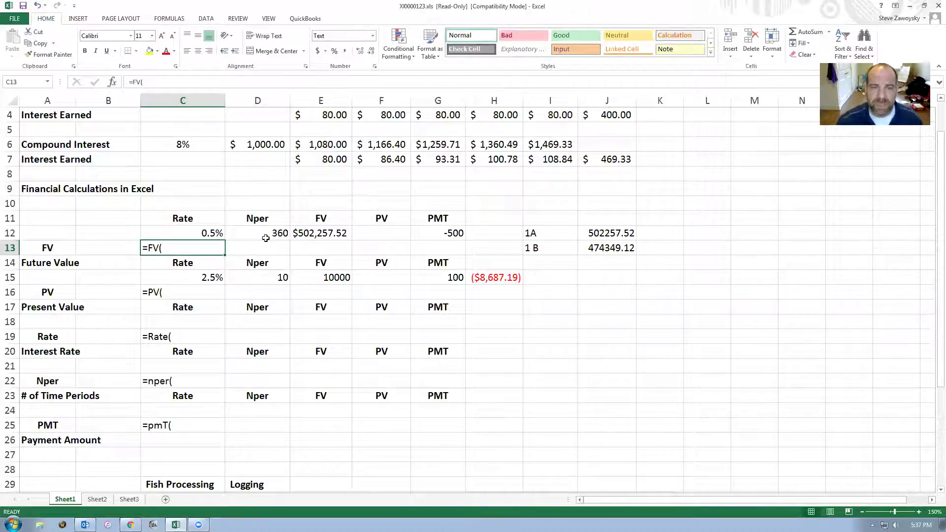
# Check the rate in exercise 1 and enter the FV row's monthly rate in C12 as =6%/12.
pyautogui.click(266, 238)
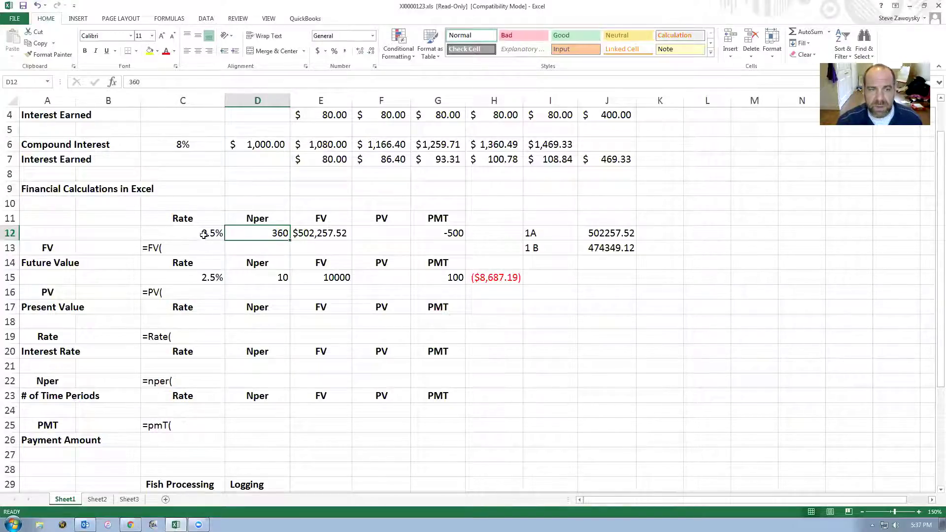
pyautogui.hotkey('alt', 'Tab')
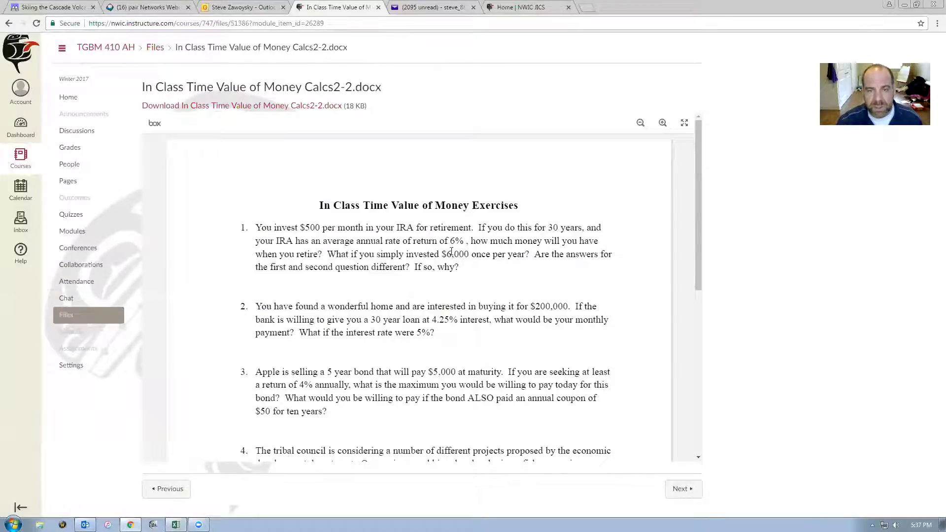
pyautogui.hotkey('alt', 'Tab')
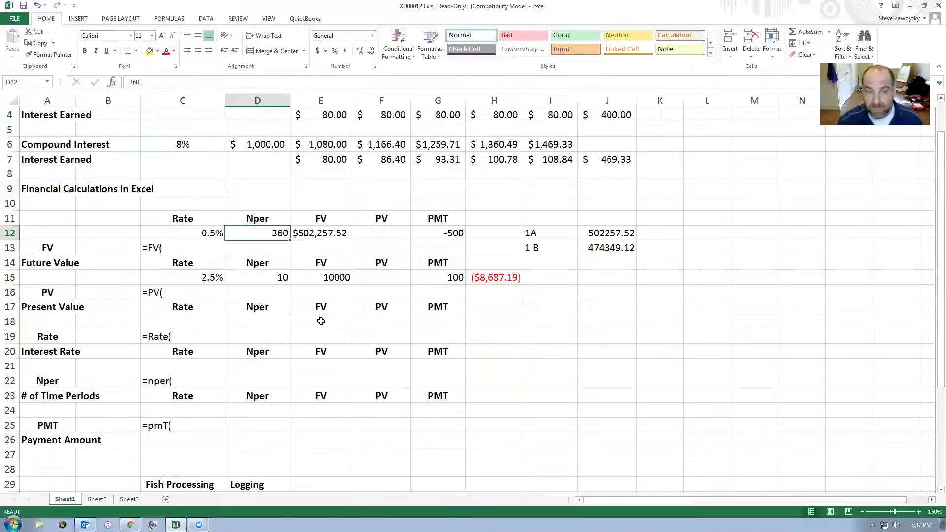
pyautogui.click(198, 234)
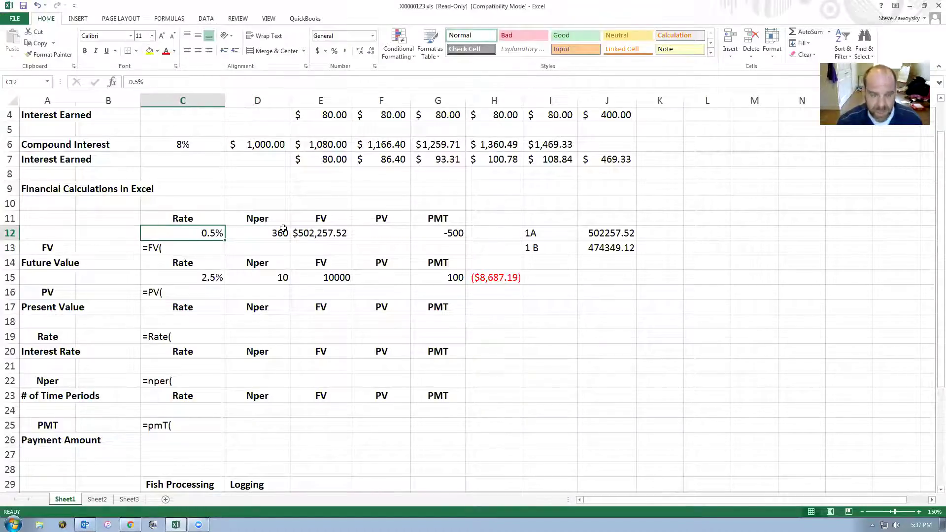
pyautogui.write('=')
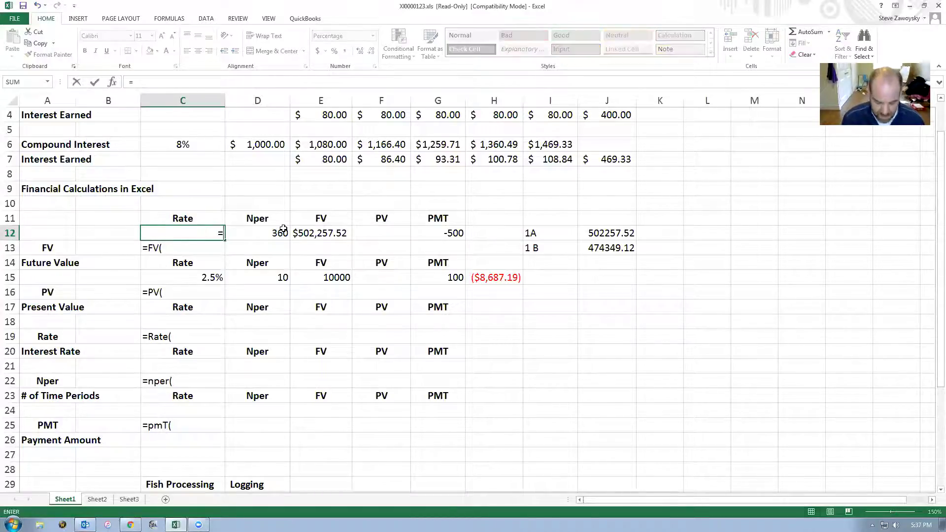
pyautogui.write('6%/1')
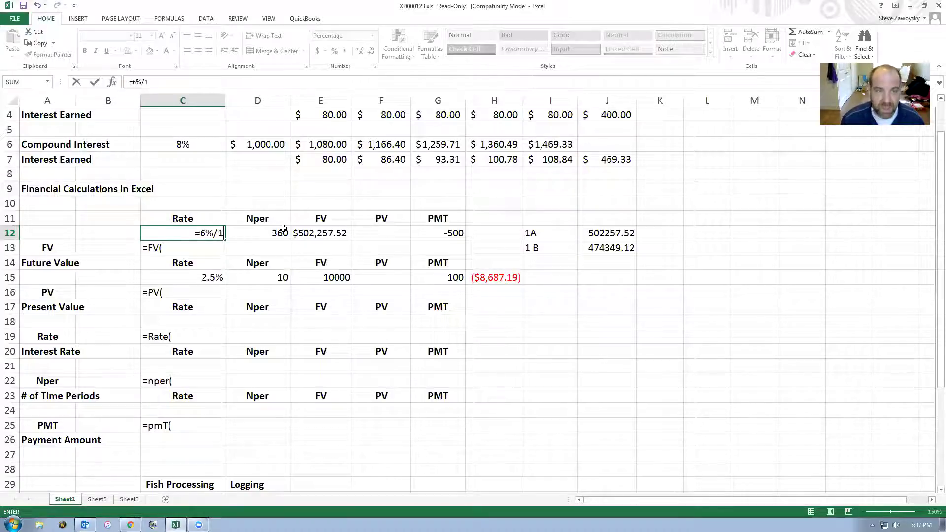
pyautogui.press('Escape')
pyautogui.press('Down')
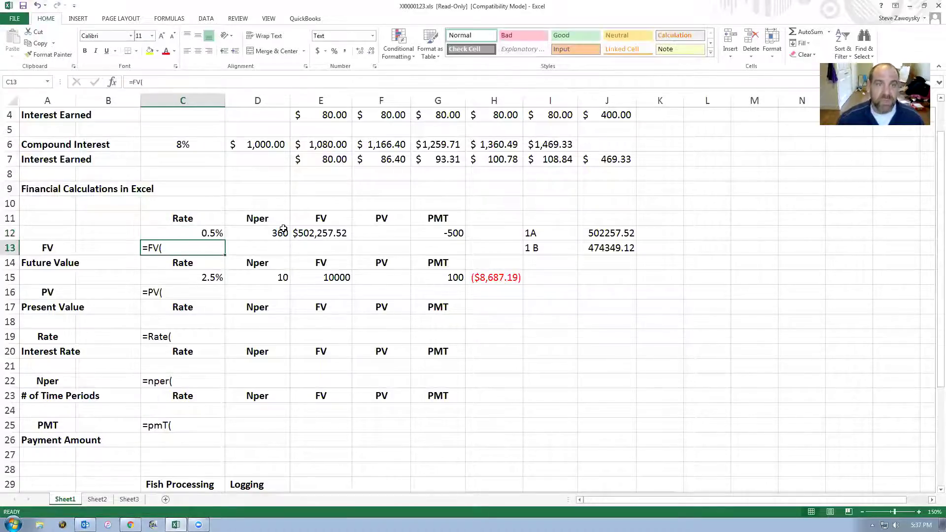
pyautogui.click(220, 234)
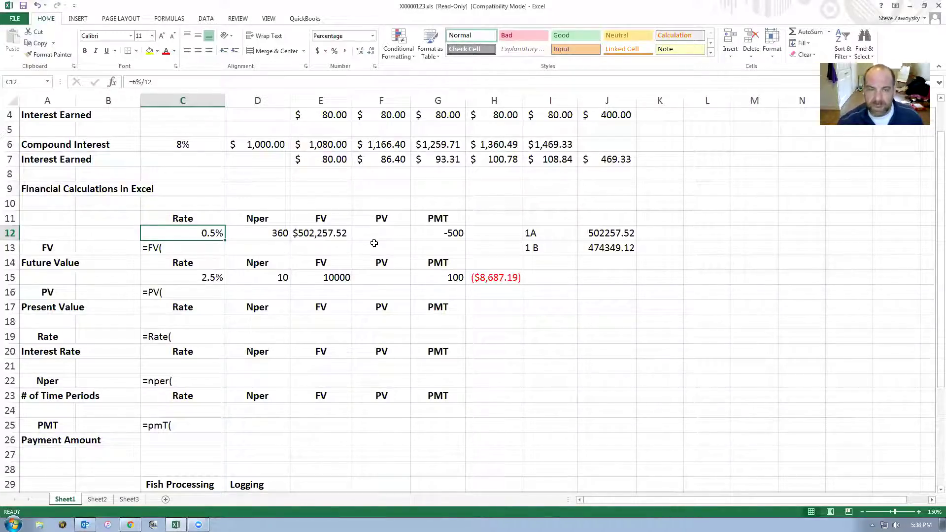
# Rework the FV row for exercise 1's yearly investment: set PMT to -6000, Nper to 30 and the rate to 6%.
pyautogui.hotkey('alt', 'Tab')
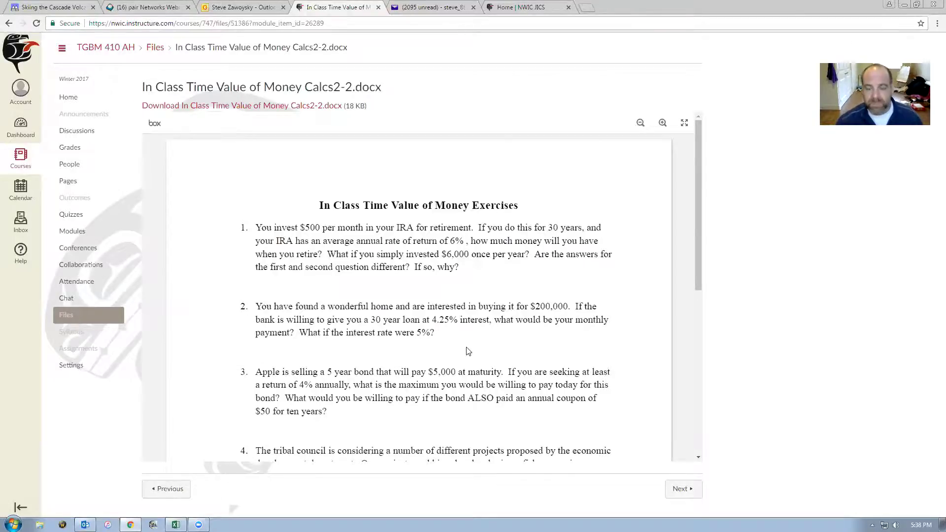
pyautogui.hotkey('alt', 'Tab')
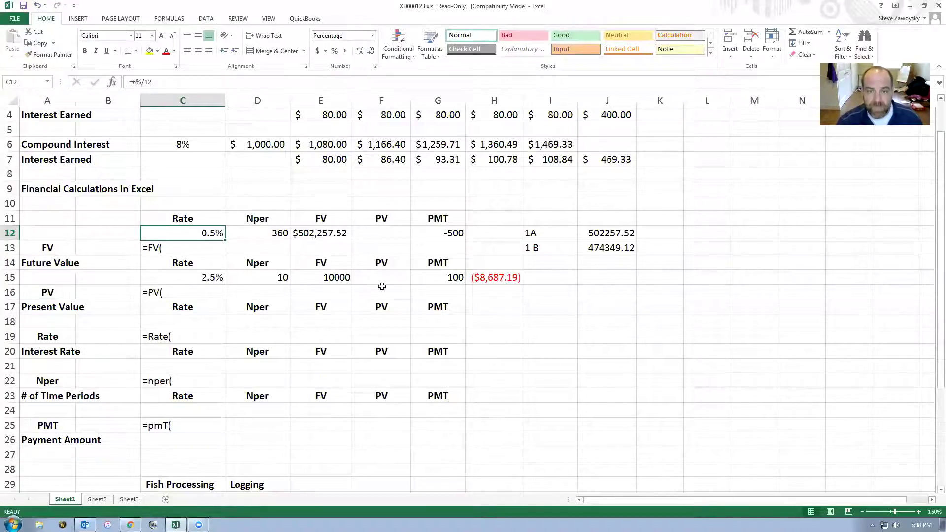
pyautogui.click(442, 235)
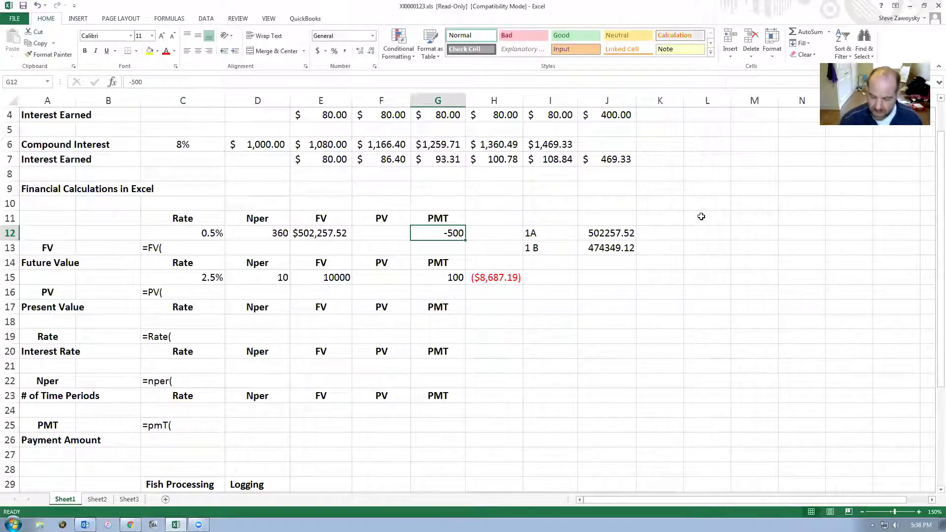
pyautogui.write('-6000')
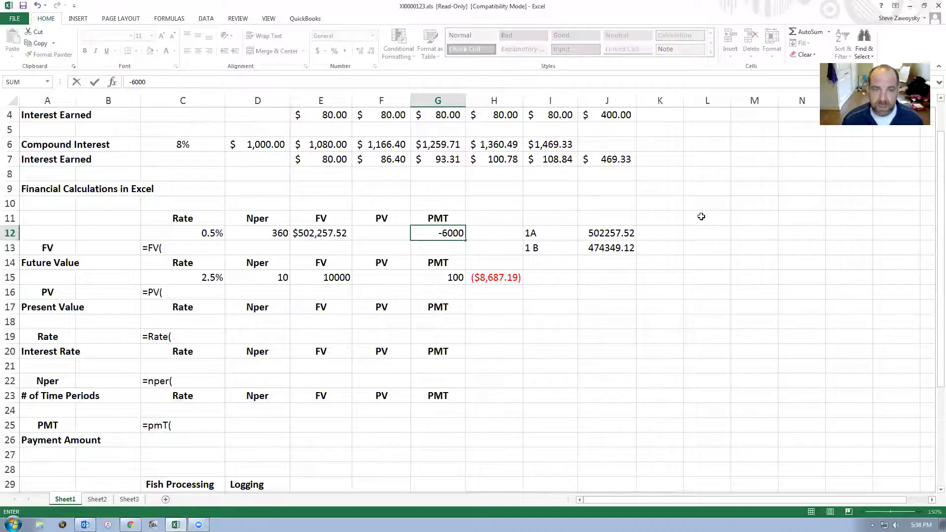
pyautogui.press('Return')
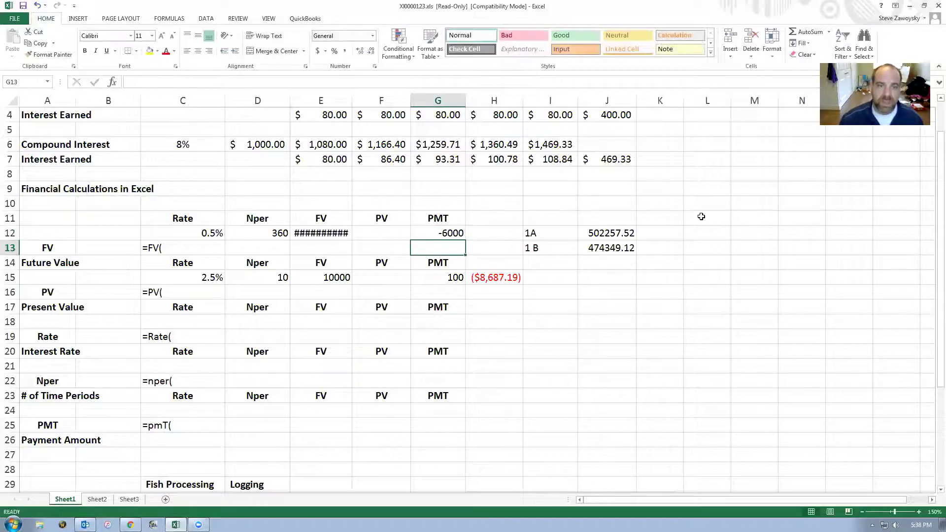
pyautogui.click(263, 235)
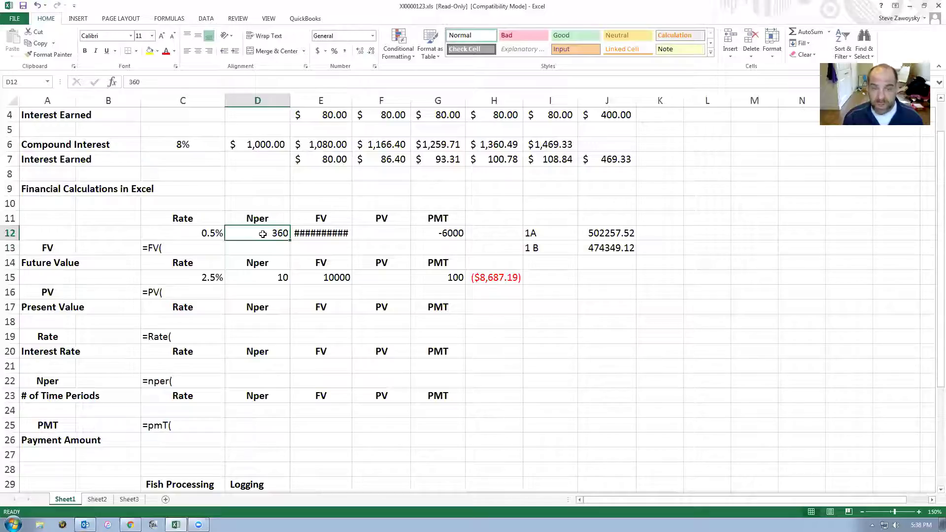
pyautogui.write('30')
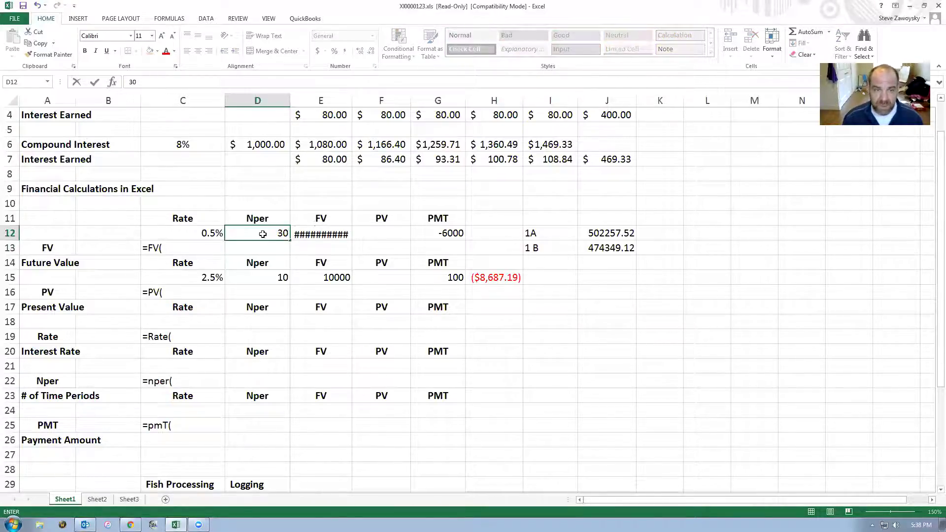
pyautogui.press('Left')
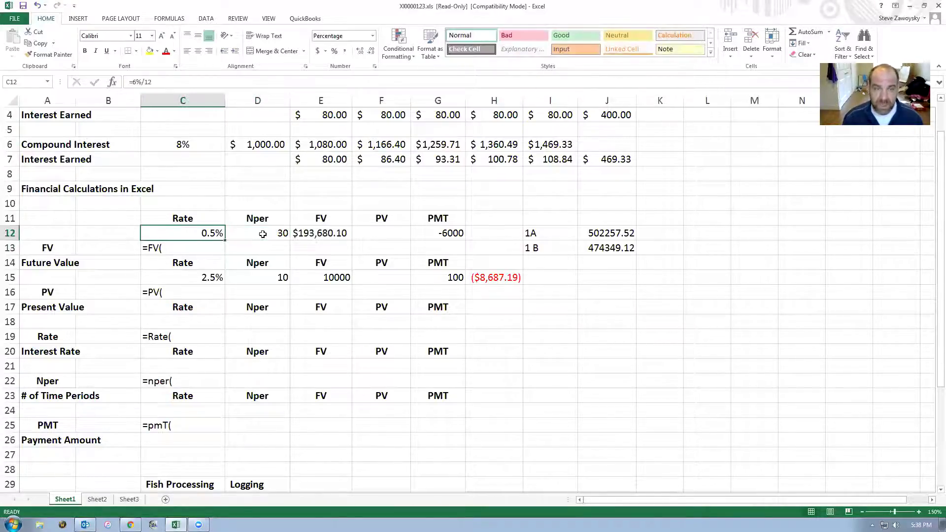
pyautogui.write('6')
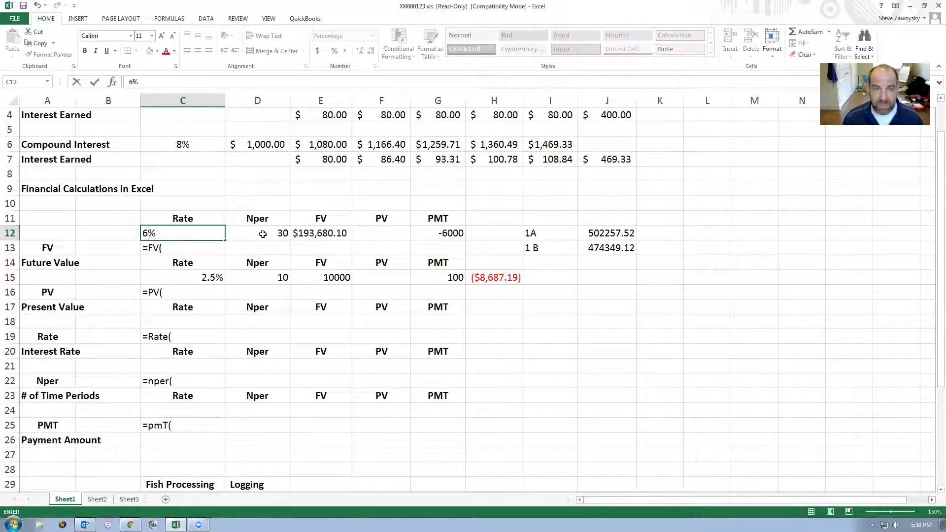
pyautogui.press('Return')
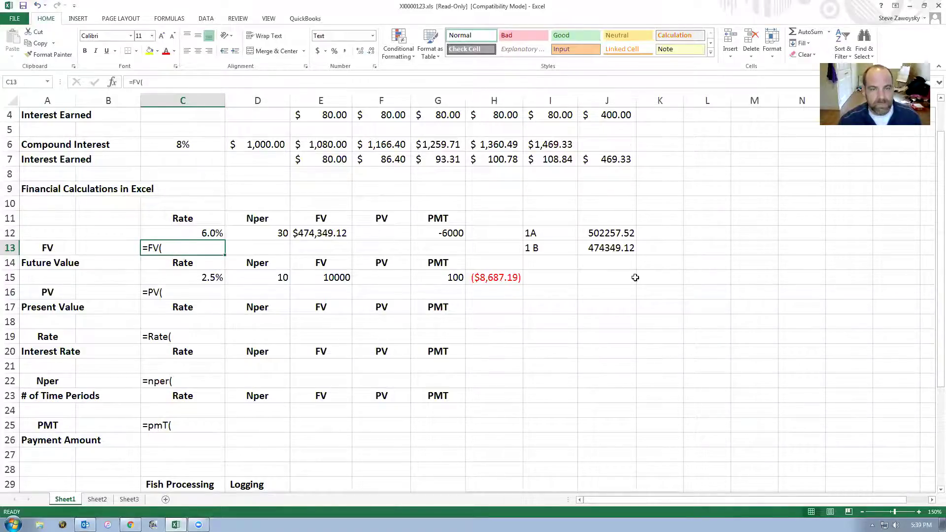
# Compare the home loan question in exercise 2 with the periods, rate and payment formula in the PMT row of the Excel sheet.
pyautogui.scroll(1, 635, 277)
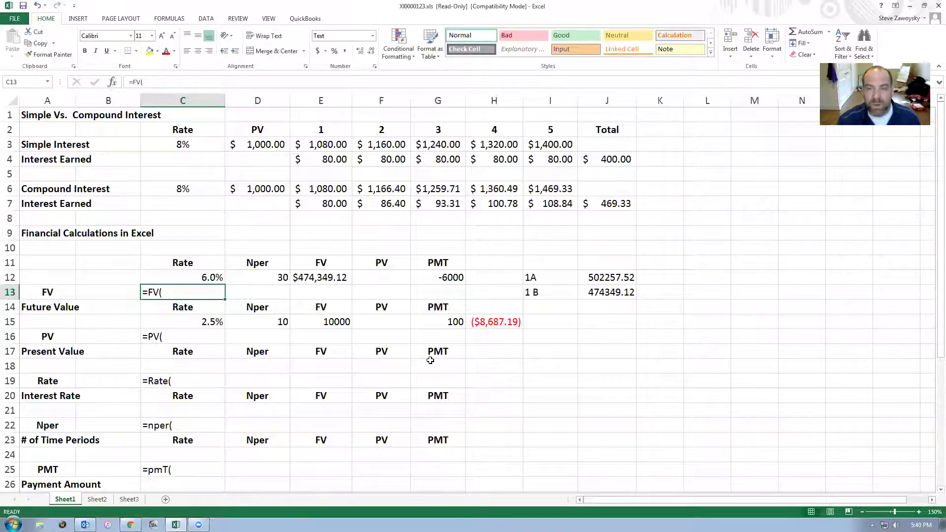
pyautogui.hotkey('alt', 'Tab')
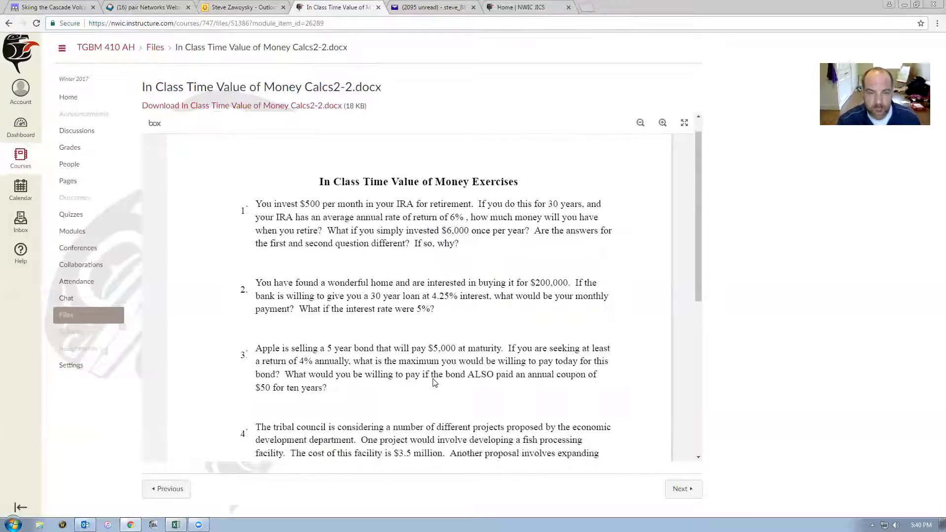
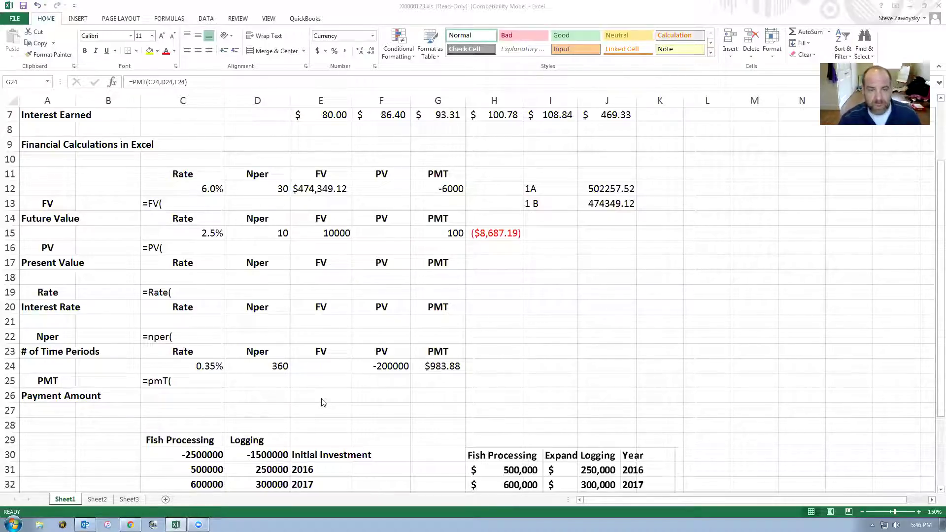
pyautogui.hotkey('alt', 'Tab')
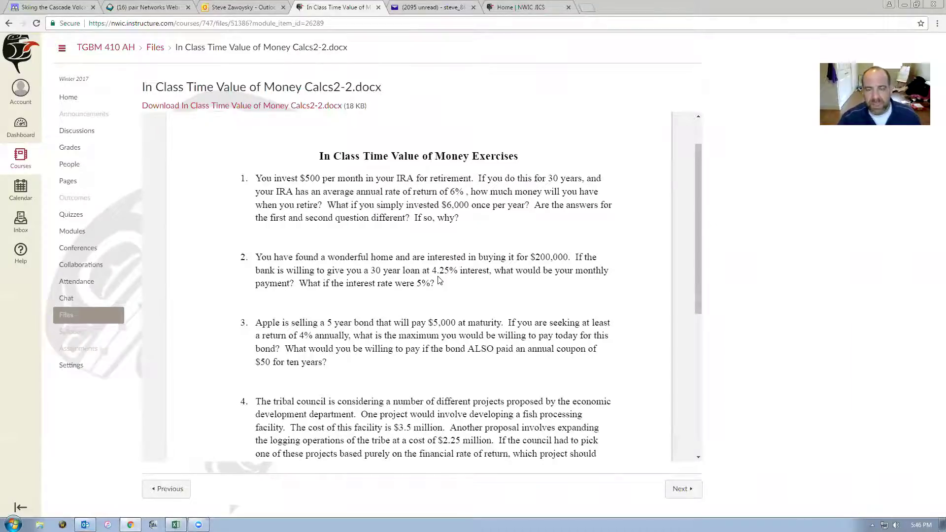
pyautogui.hotkey('alt', 'Tab')
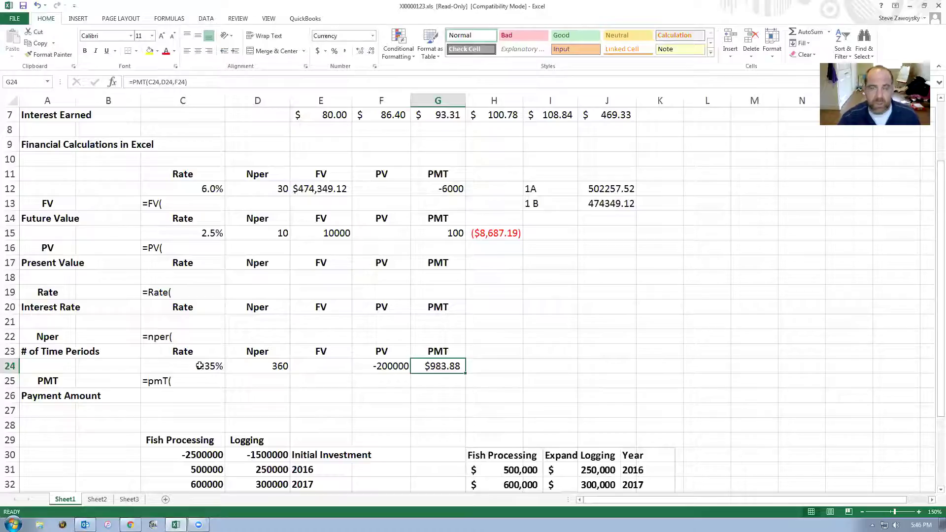
pyautogui.click(263, 371)
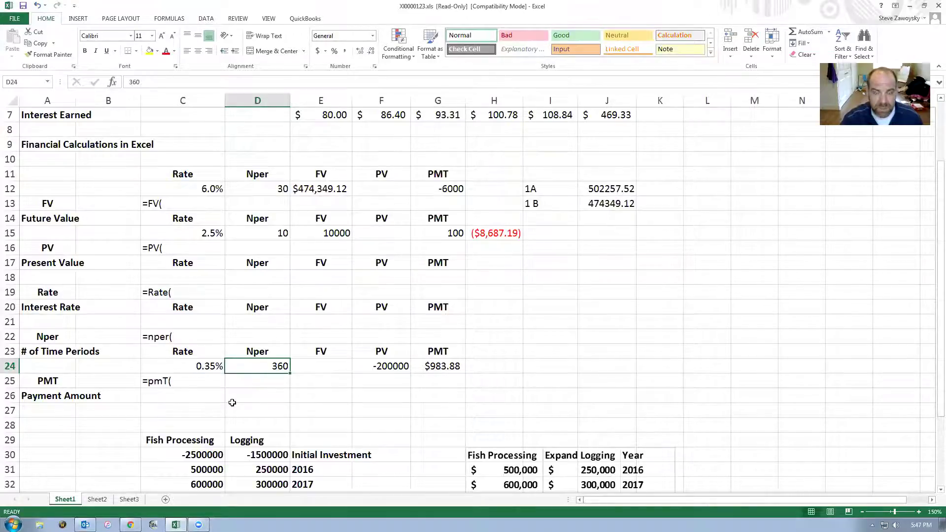
pyautogui.click(199, 368)
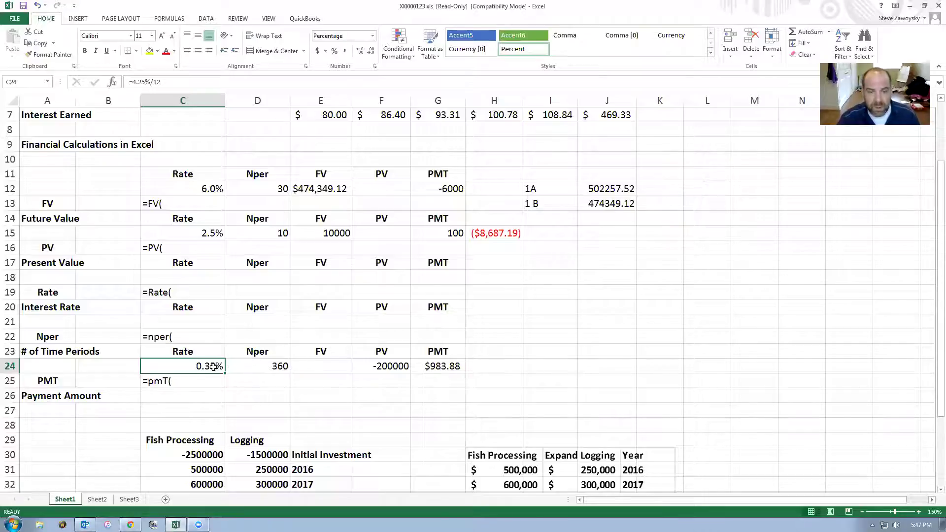
pyautogui.click(436, 366)
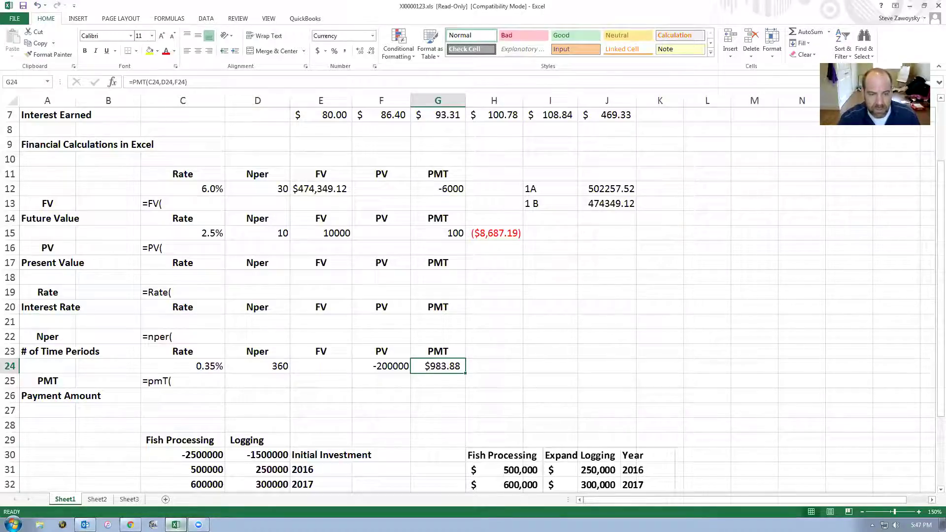
pyautogui.moveTo(198, 524)
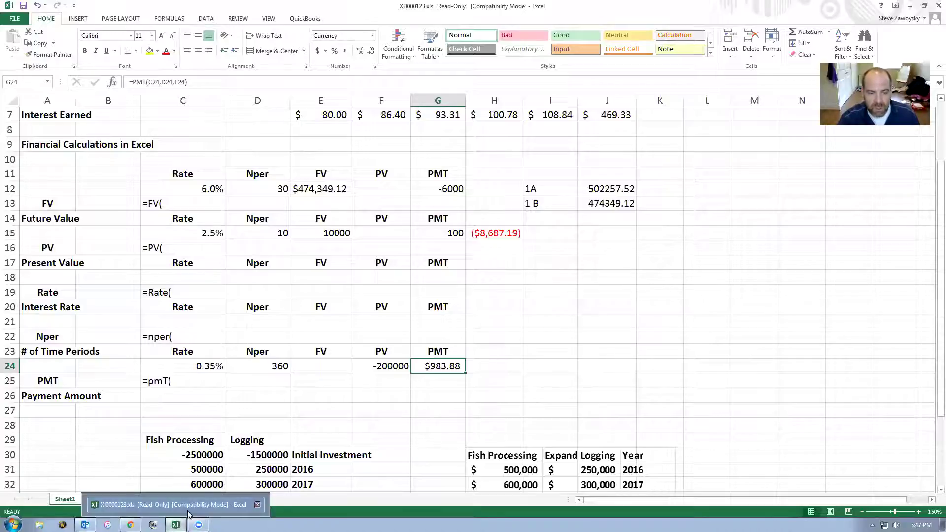
pyautogui.click(130, 525)
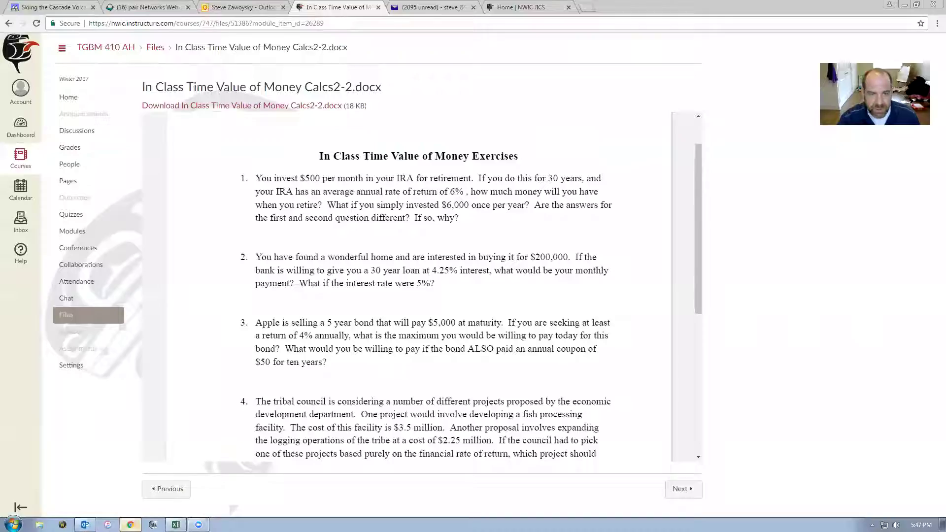
# Switch to Excel, change the loan's monthly rate in C24 to =5%/12 and select the recalculated payment cell.
pyautogui.hotkey('alt', 'Tab')
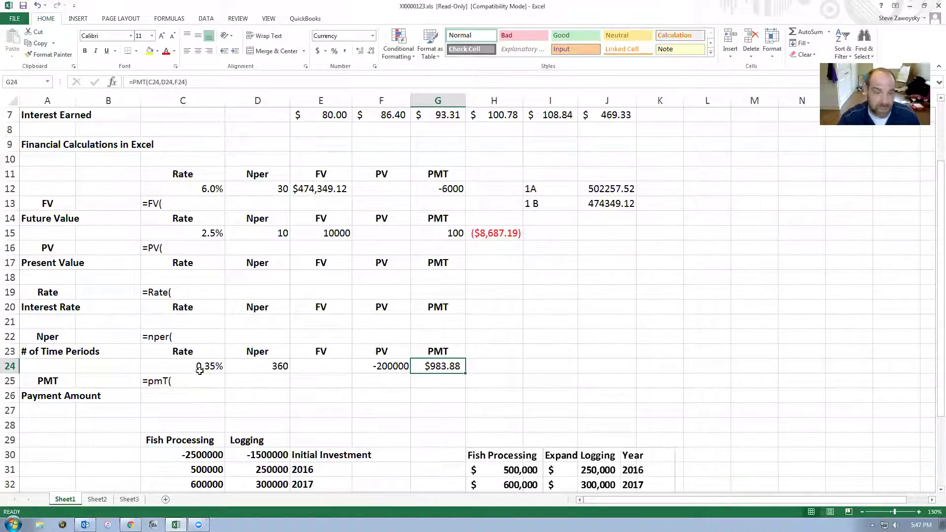
pyautogui.click(202, 366)
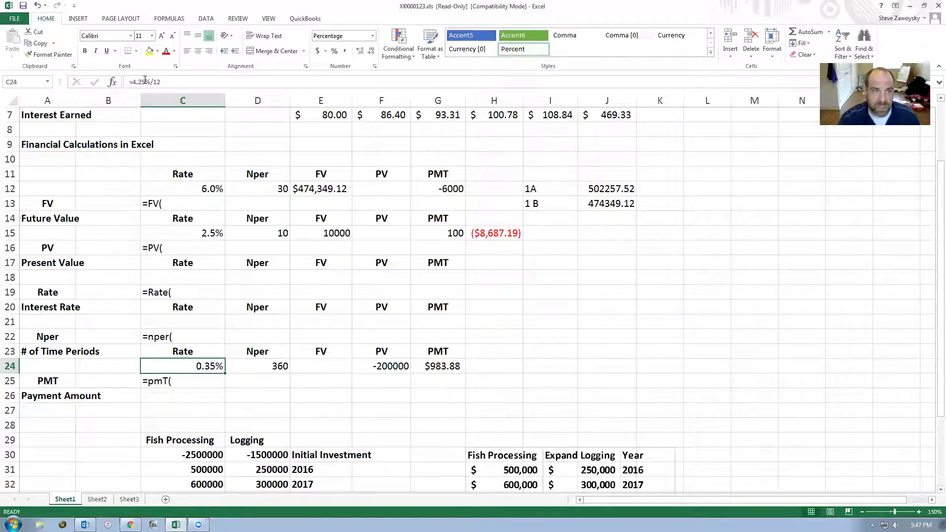
pyautogui.press('F2')
pyautogui.press('BackSpace')
pyautogui.press('BackSpace')
pyautogui.press('BackSpace')
pyautogui.press('BackSpace')
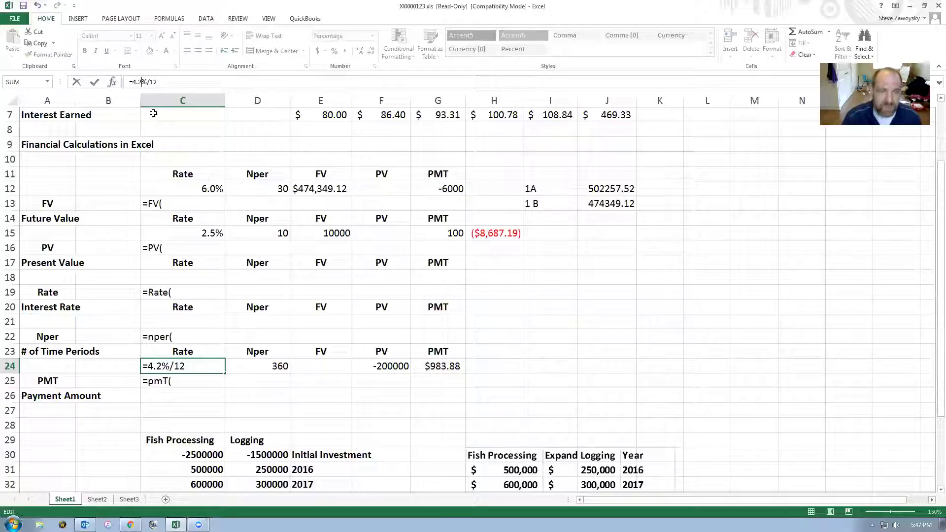
pyautogui.write('5')
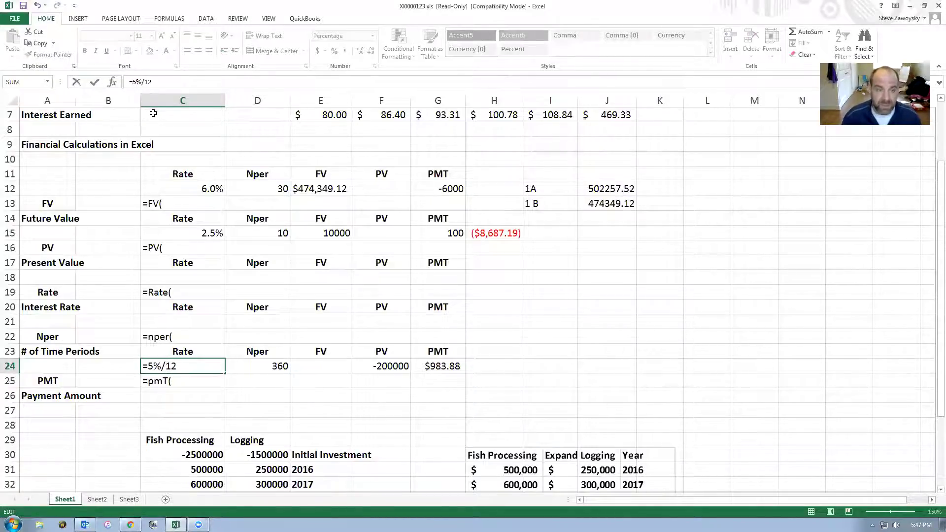
pyautogui.press('Return')
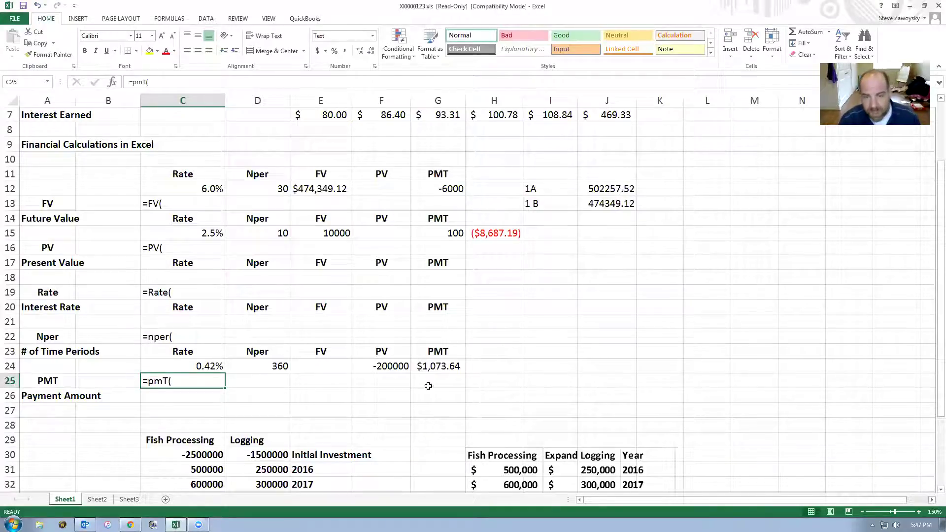
pyautogui.click(447, 367)
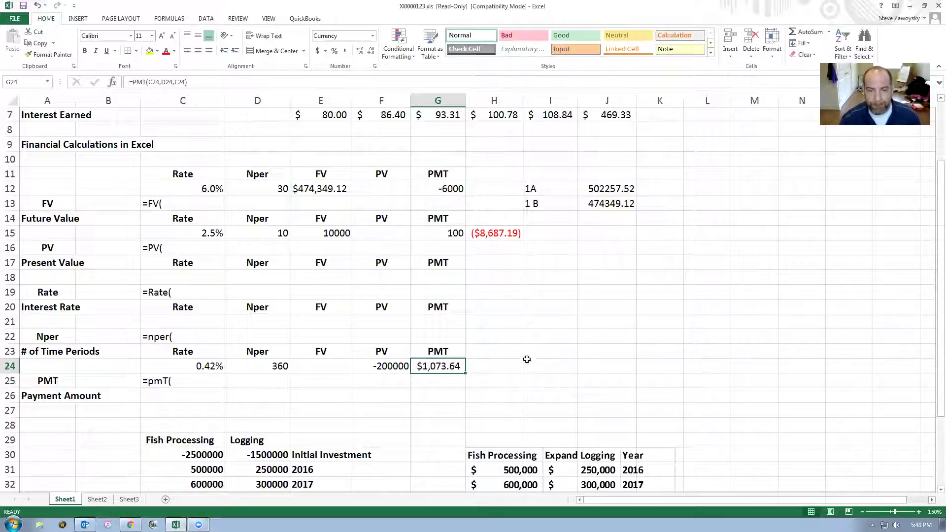
# Switch to the exercises document in Chrome and read the Apple bond question in exercise 3.
pyautogui.click(176, 525)
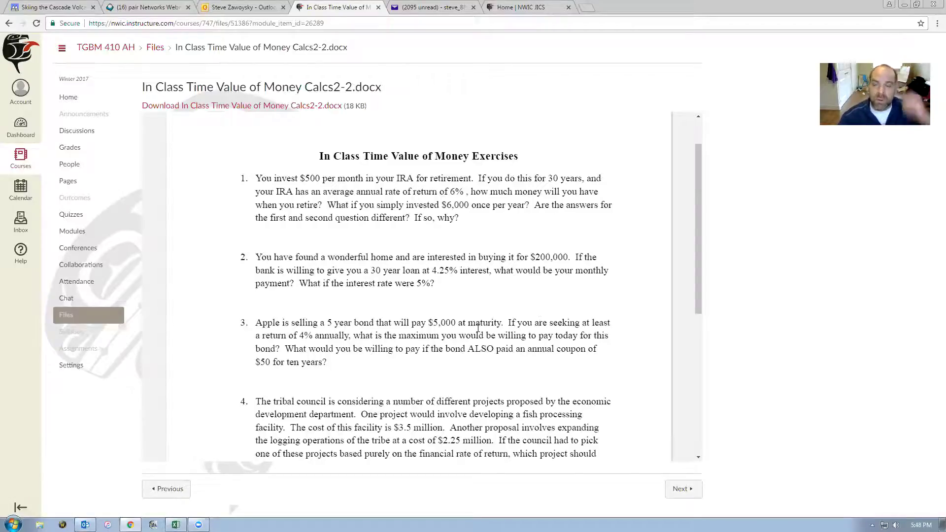
pyautogui.scroll(-1, 478, 328)
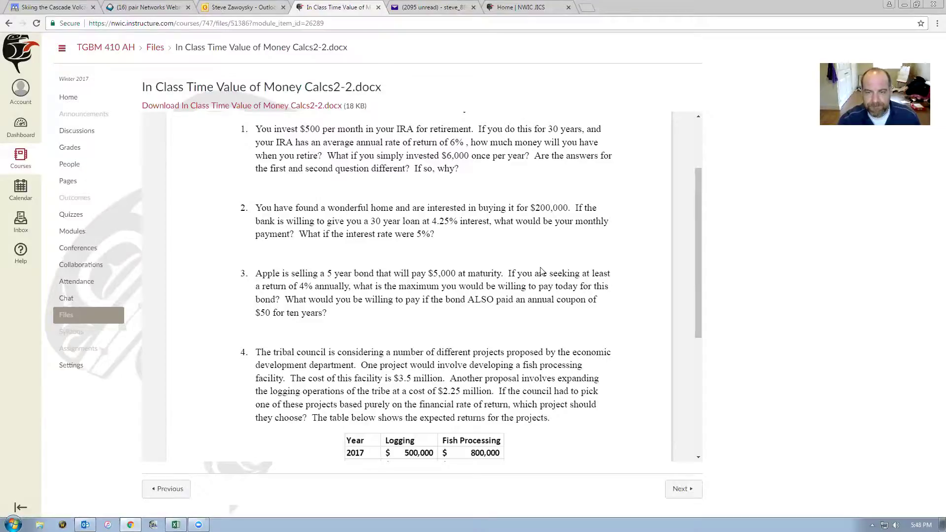
pyautogui.hotkey('alt', 'Tab')
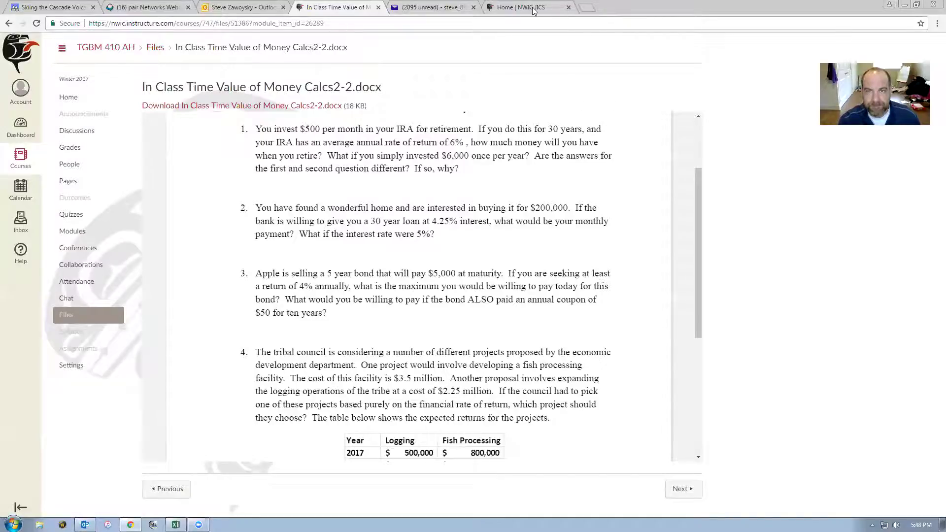